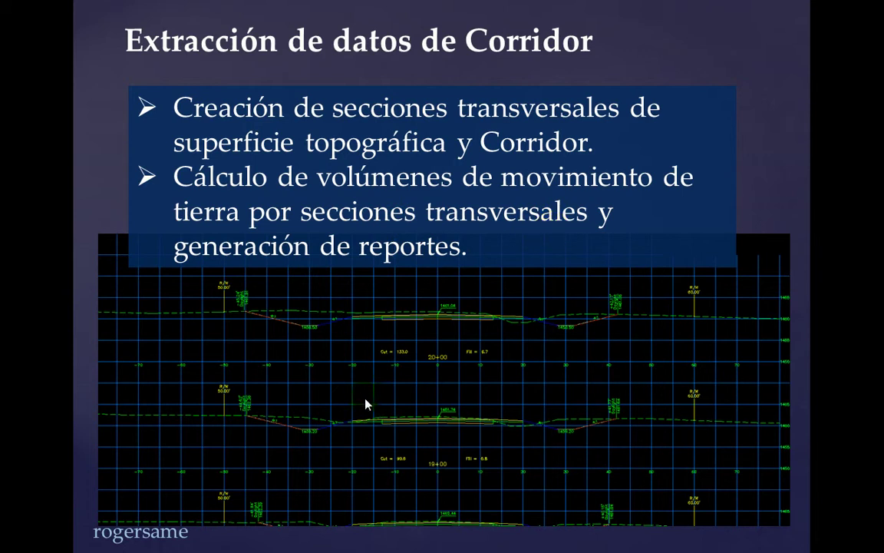
# Switch from the PowerPoint slideshow to the Civil 3D drawing CORRIDOR-2a - Copy.dwg
pyautogui.hotkey('alt', 'Tab')
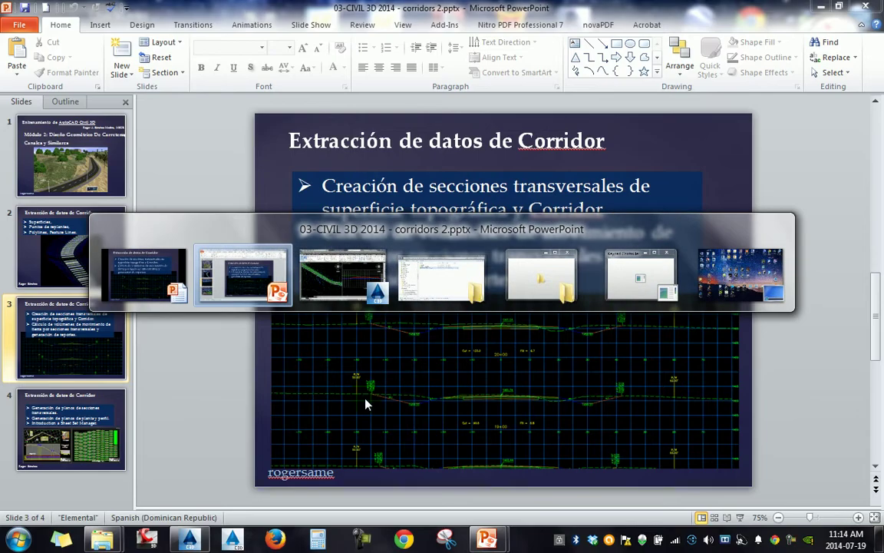
pyautogui.hotkey('alt', 'Tab')
pyautogui.click(595, 191)
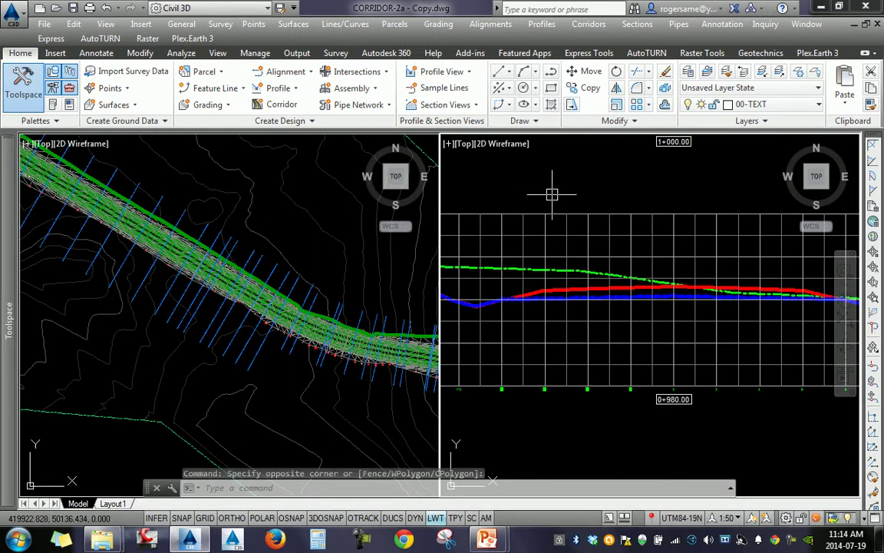
# Add the CALLE-A corridor to SL CALLE-A - 2's sampled sources alongside TN, top and datum, and apply
pyautogui.press('Escape')
pyautogui.click(303, 254)
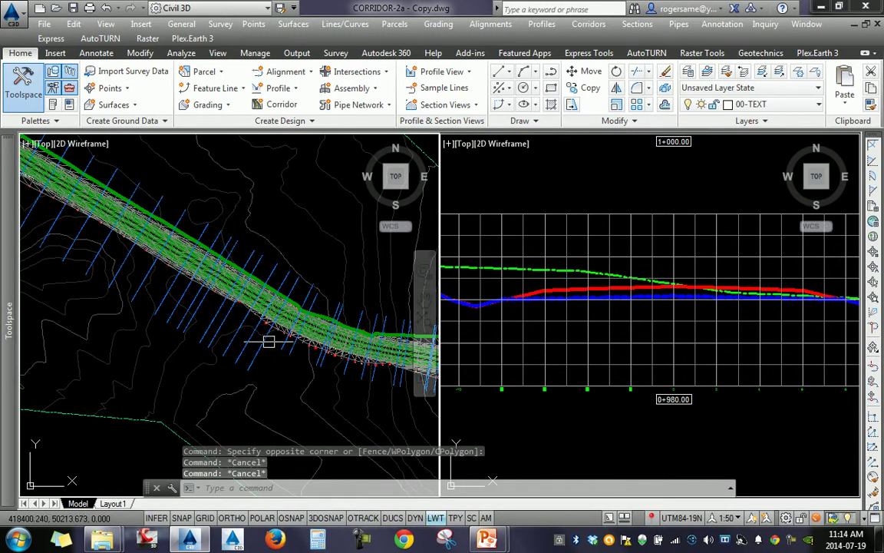
pyautogui.rightClick(300, 224)
pyautogui.click(385, 389)
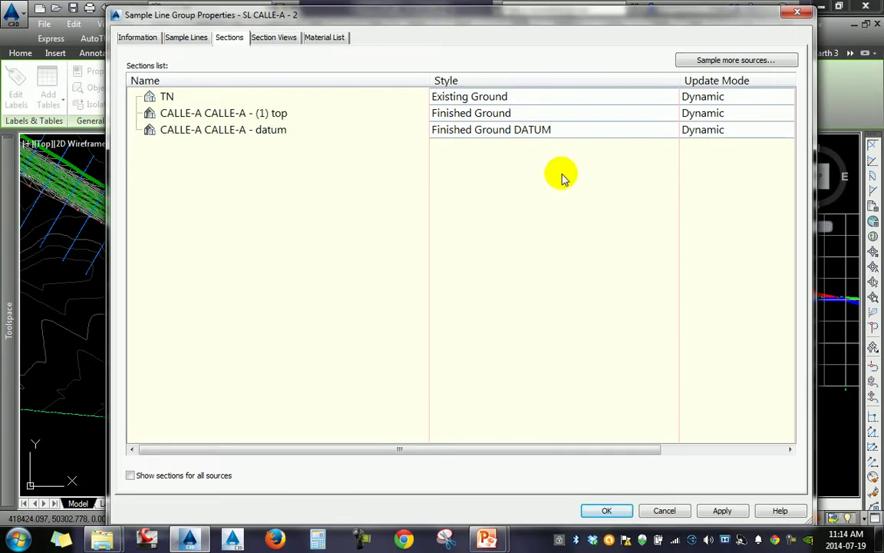
pyautogui.click(721, 61)
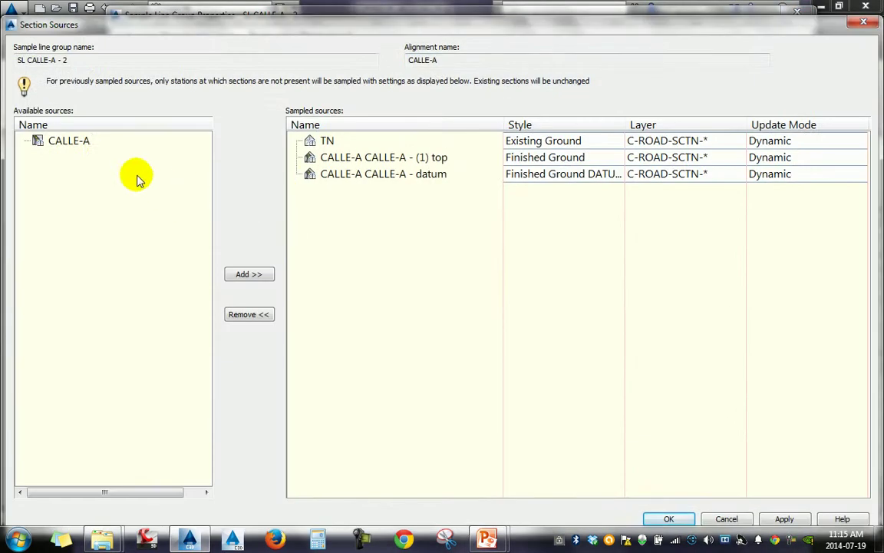
pyautogui.click(69, 140)
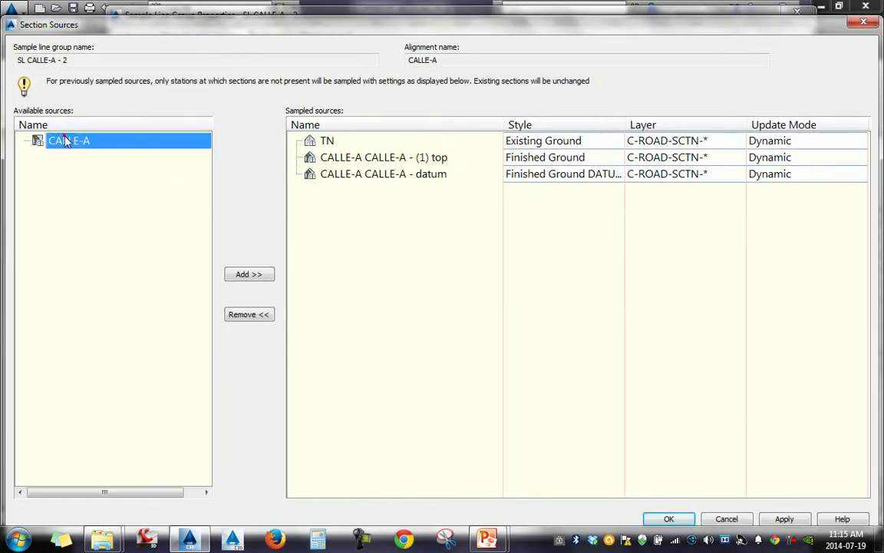
pyautogui.click(256, 277)
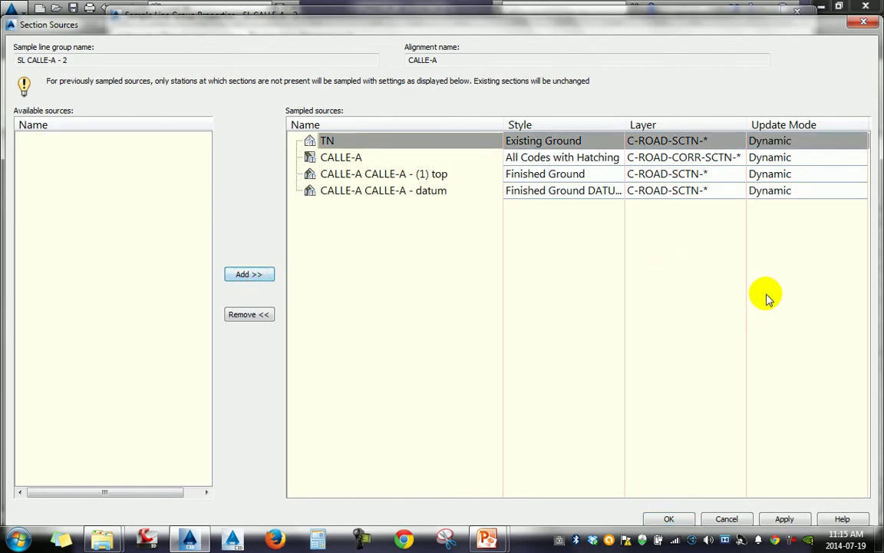
pyautogui.click(670, 520)
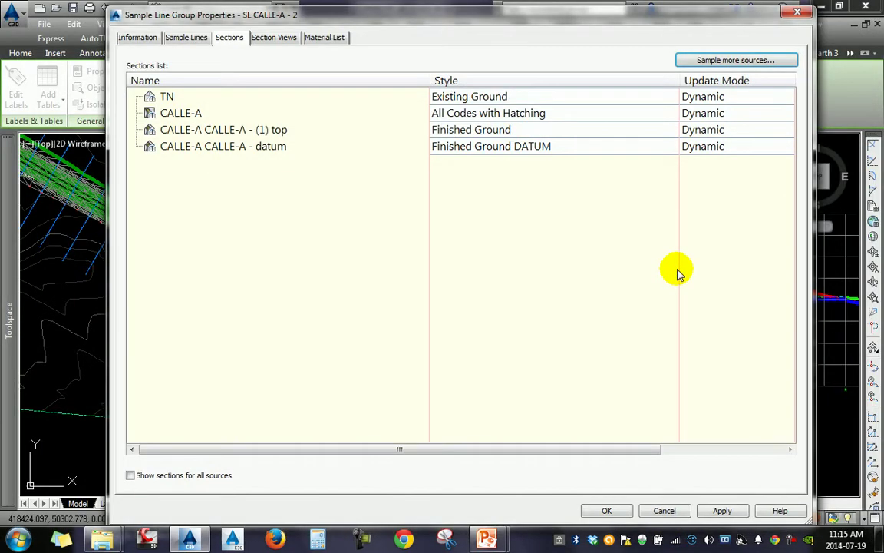
pyautogui.click(721, 511)
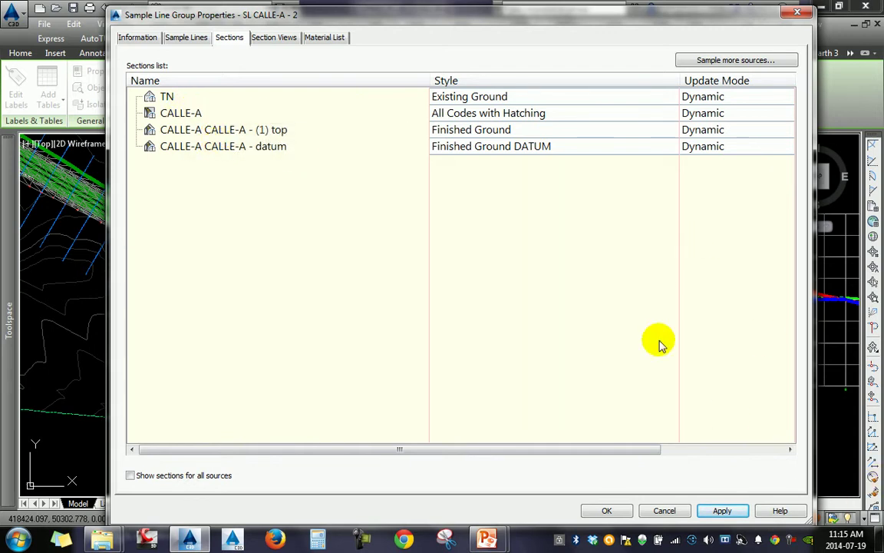
pyautogui.moveTo(490, 10); pyautogui.dragTo(491, 28)
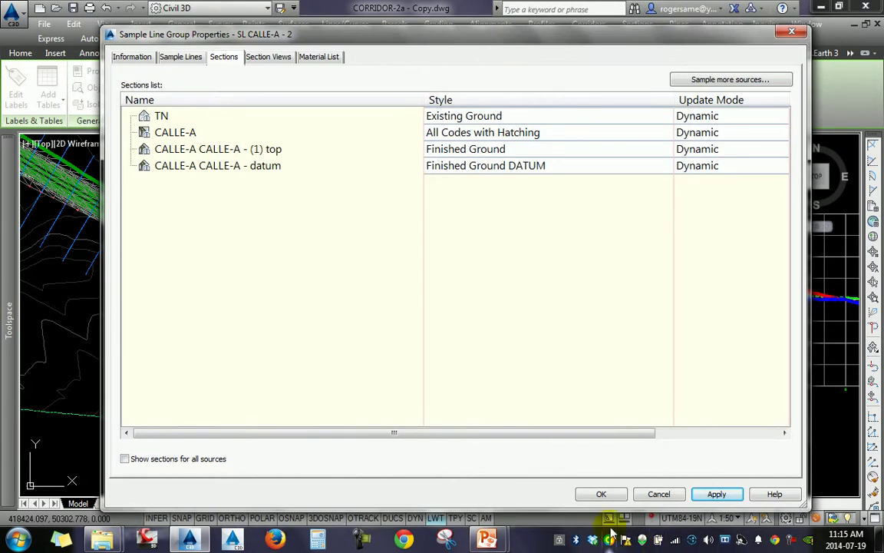
# Accept the sample line group changes and cycle windows back to the PowerPoint corridor slide
pyautogui.click(601, 493)
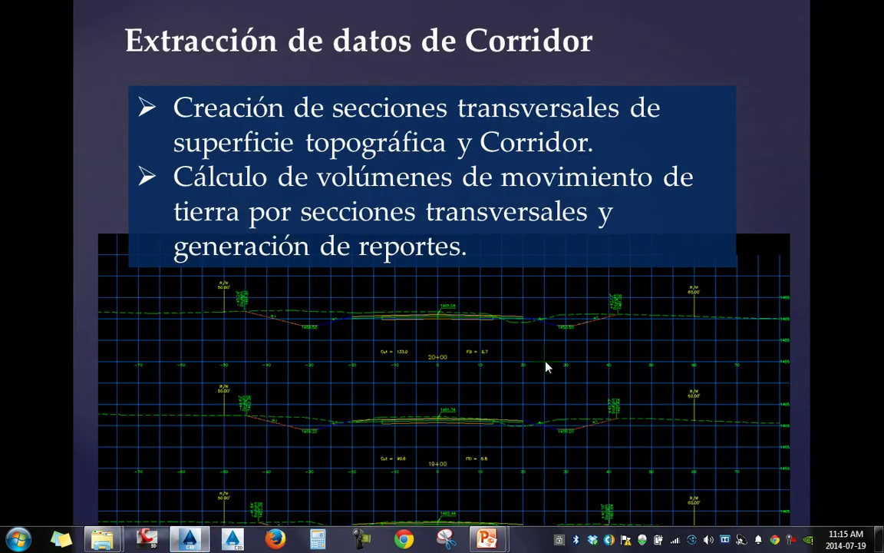
pyautogui.hotkey('alt', 'Tab')
pyautogui.hotkey('alt', 'Tab')
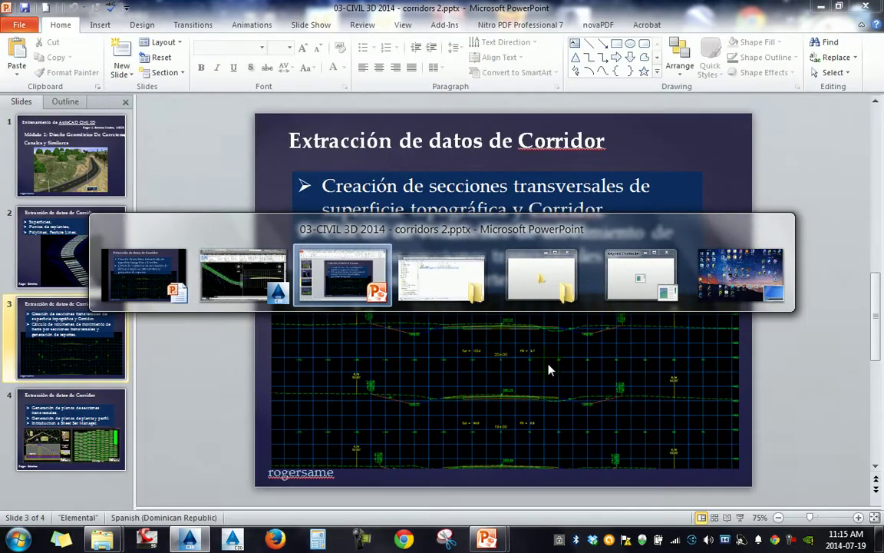
pyautogui.hotkey('alt', 'Tab')
pyautogui.hotkey('alt', 'Tab')
pyautogui.hotkey('alt', 'Tab')
pyautogui.hotkey('alt', 'Tab')
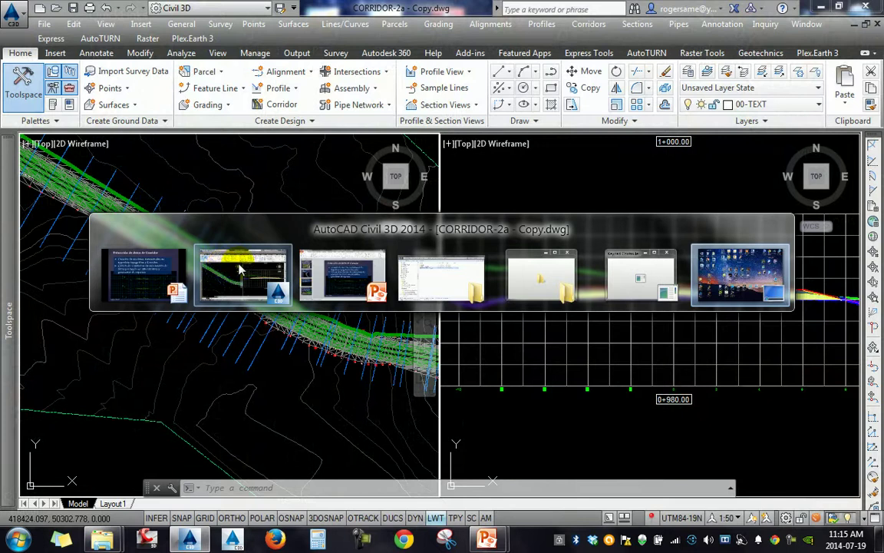
# Zoom and pan to the right side slope of the 0+980.00 section to inspect the hatched corridor fill
pyautogui.click(240, 269)
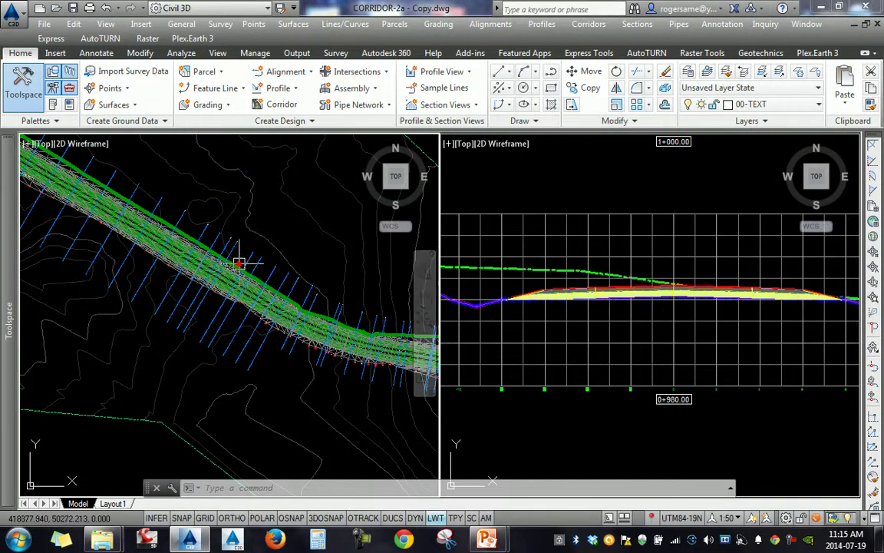
pyautogui.scroll(2, 502, 280)
pyautogui.scroll(2, 497, 312)
pyautogui.scroll(1, 537, 315)
pyautogui.scroll(-2, 649, 324)
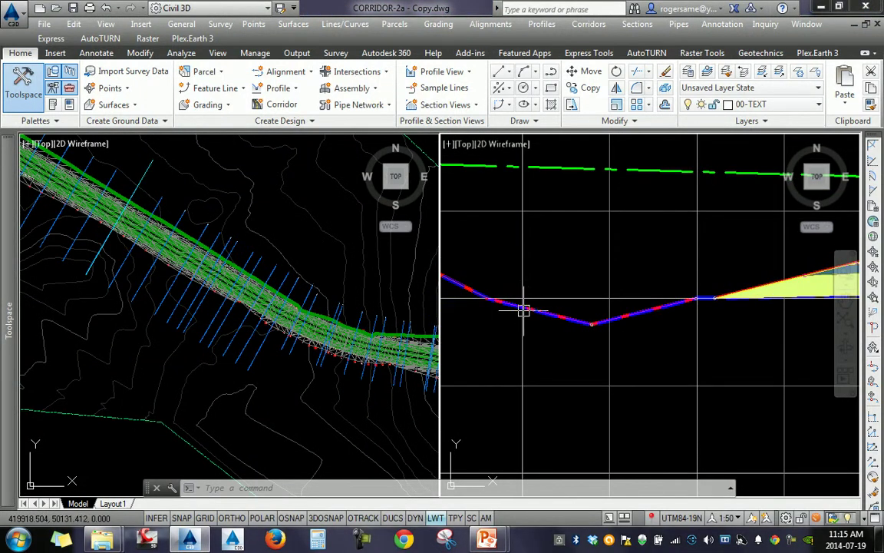
pyautogui.scroll(-2, 618, 317)
pyautogui.moveTo(790, 329); pyautogui.dragTo(530, 320, button='middle')
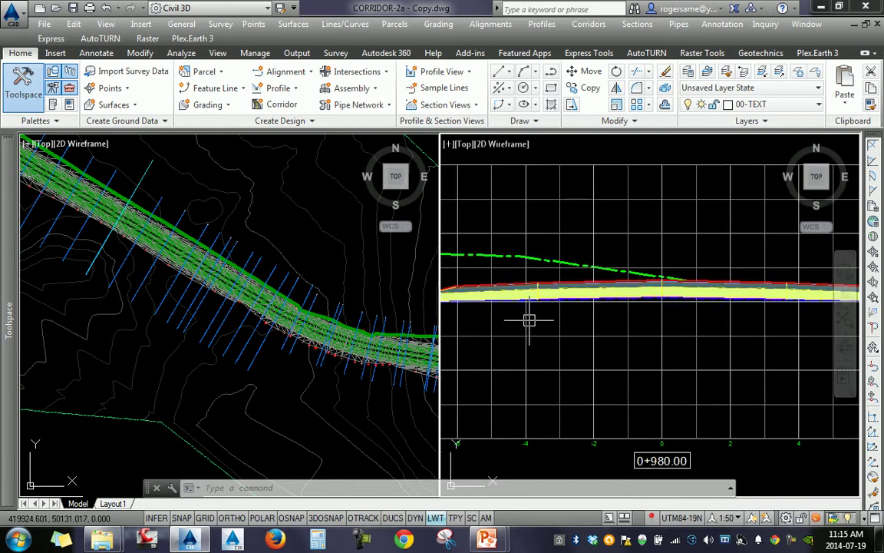
pyautogui.moveTo(844, 284); pyautogui.dragTo(583, 282, button='middle')
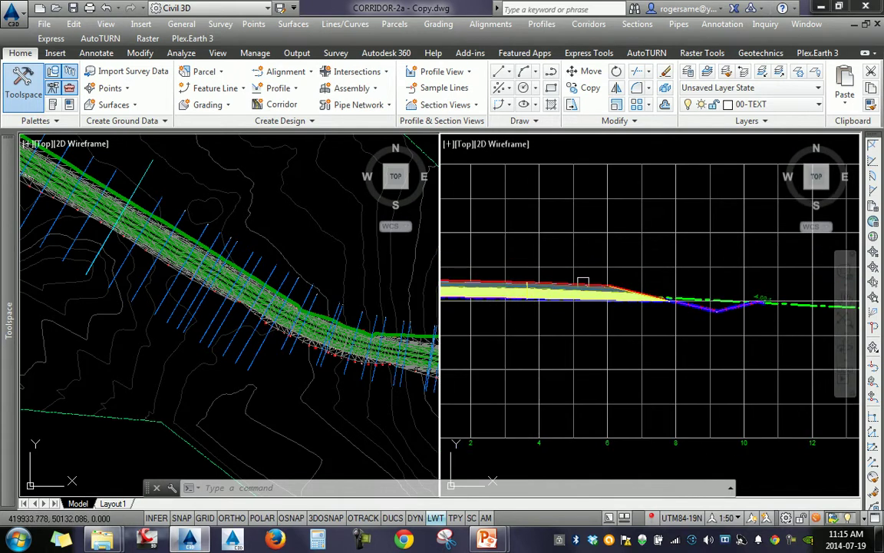
pyautogui.scroll(3, 619, 283)
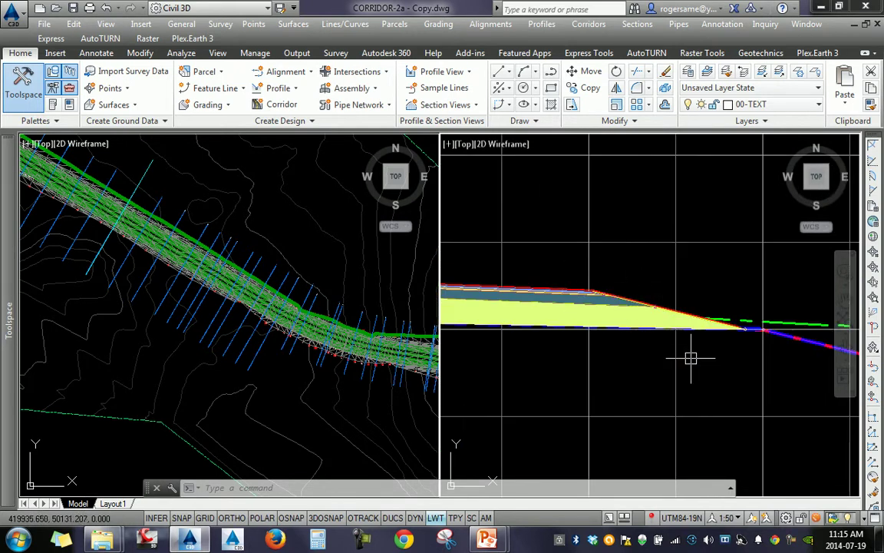
pyautogui.scroll(-2, 690, 347)
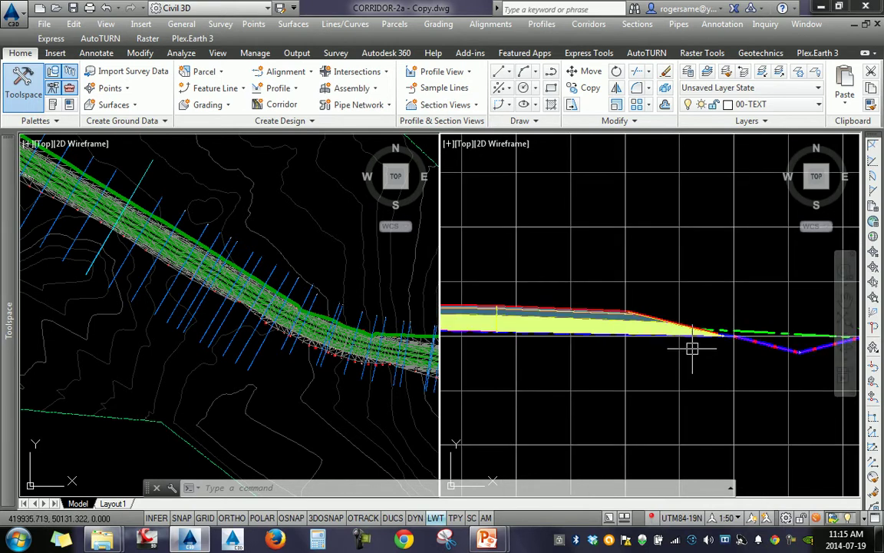
pyautogui.moveTo(744, 358); pyautogui.dragTo(674, 345, button='middle')
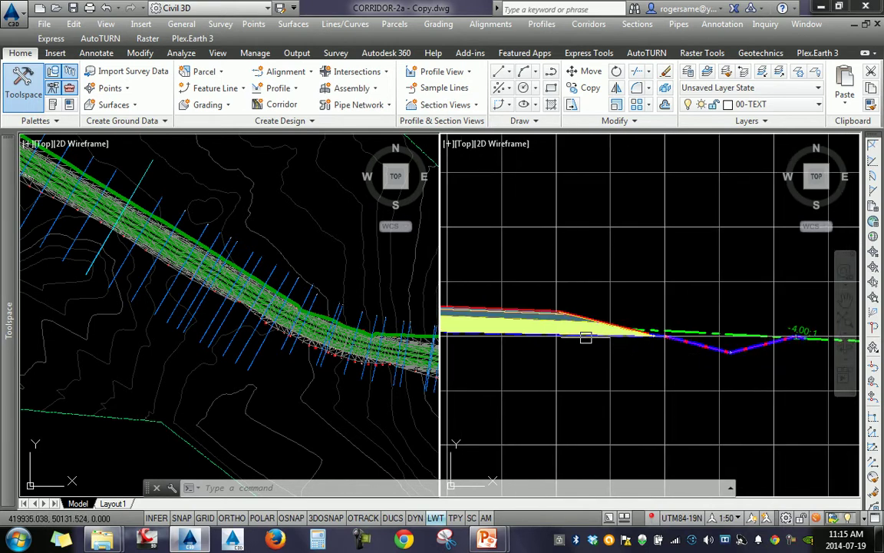
pyautogui.press('Escape')
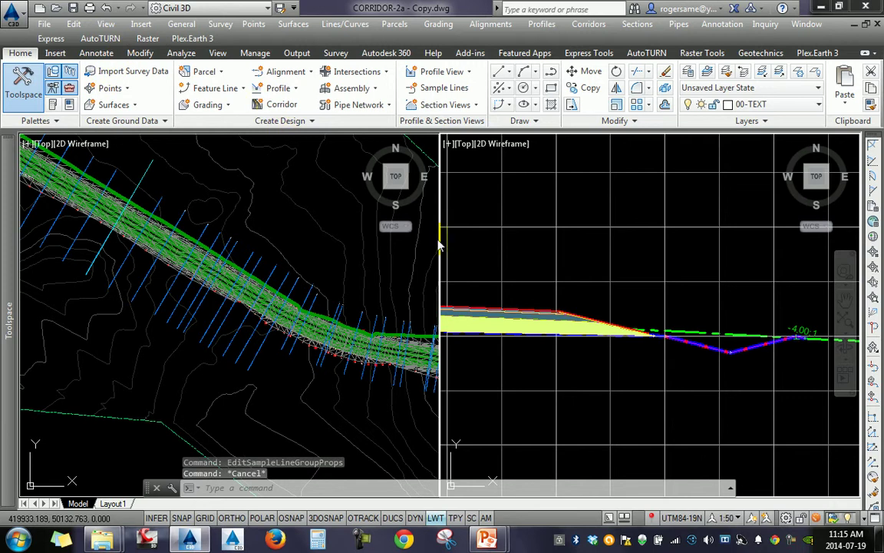
pyautogui.press('Escape')
# Remove CALLE-A from SL CALLE-A - 2's section sources and confirm the group properties
pyautogui.click(257, 346)
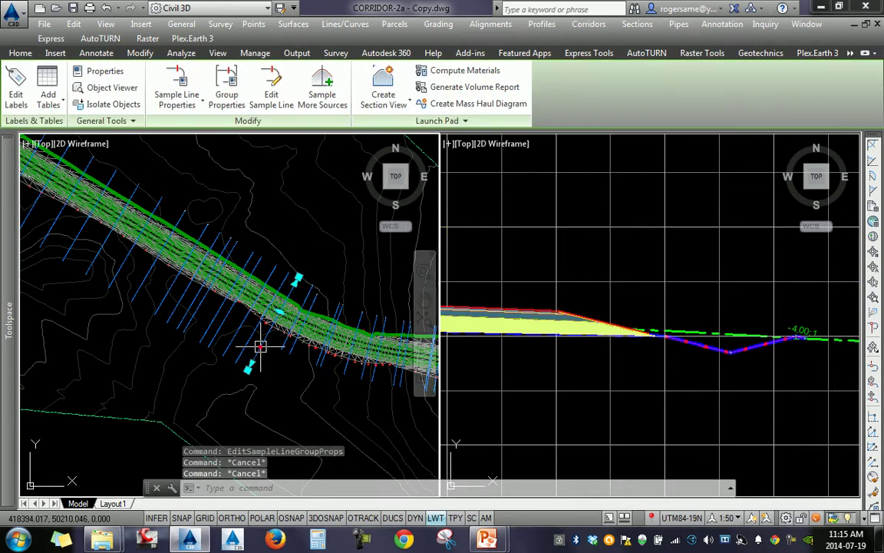
pyautogui.rightClick(297, 229)
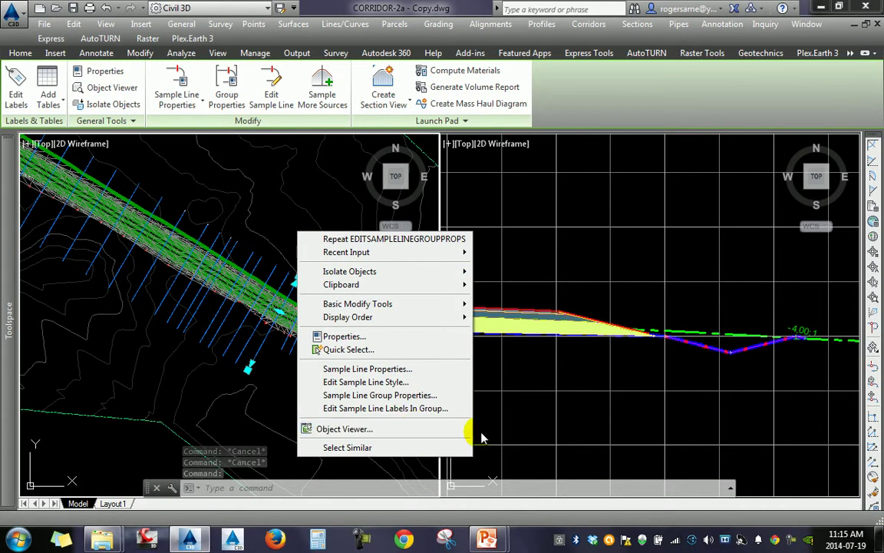
pyautogui.click(399, 395)
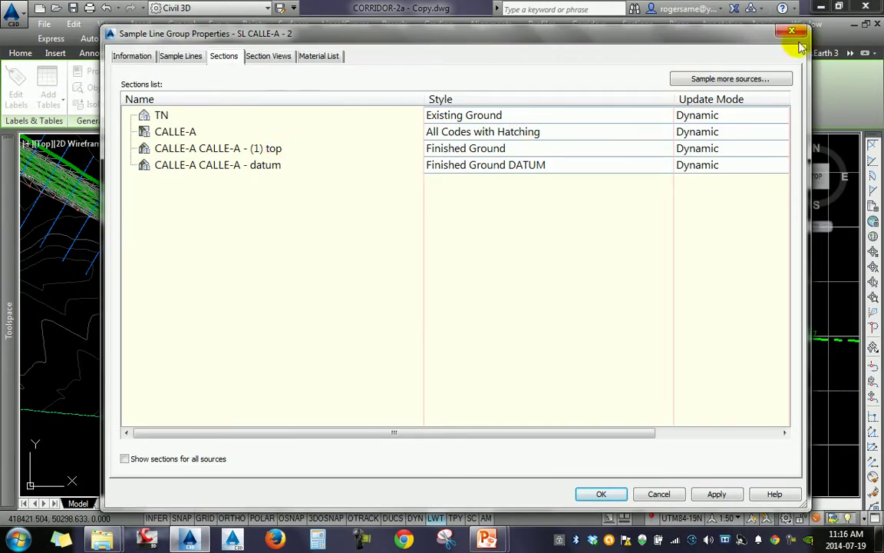
pyautogui.click(725, 78)
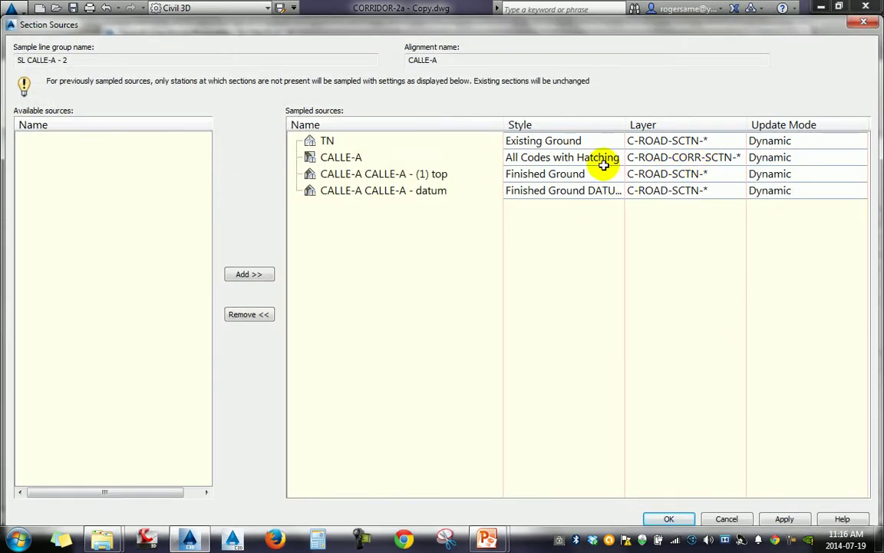
pyautogui.click(349, 159)
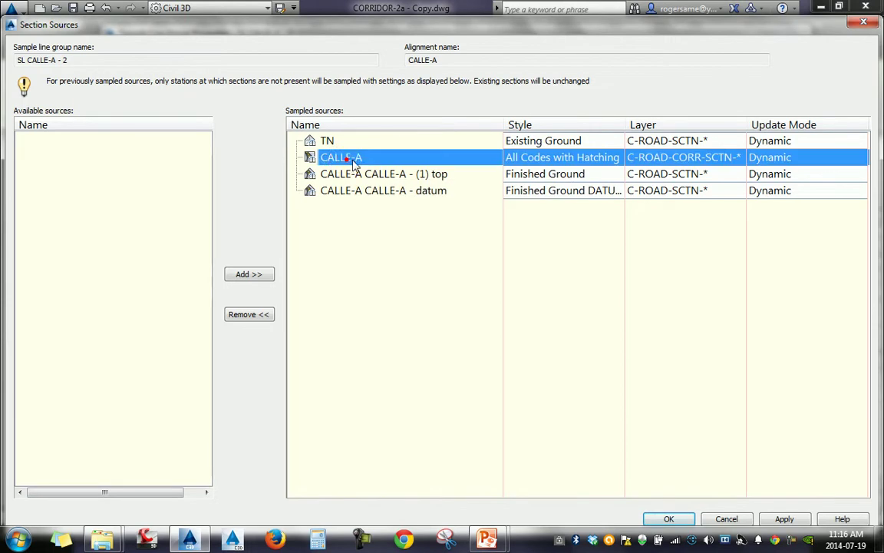
pyautogui.click(247, 314)
pyautogui.click(669, 518)
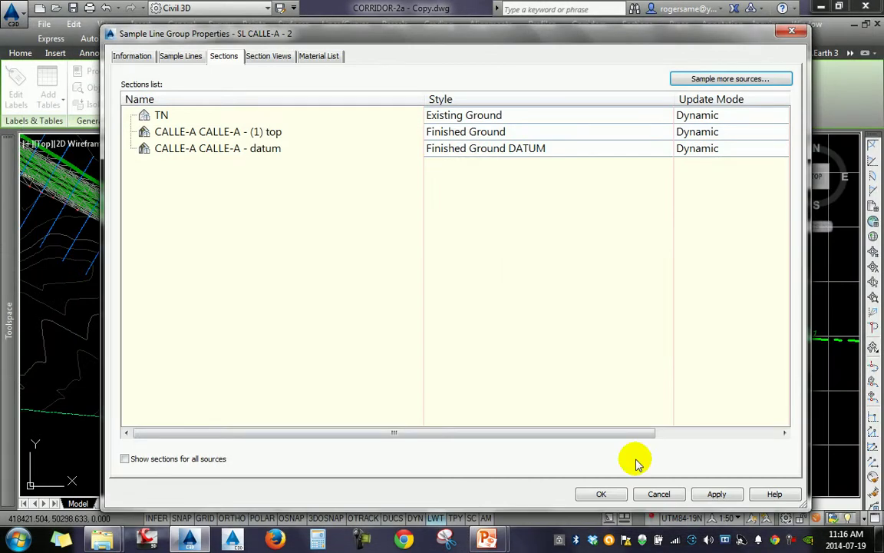
pyautogui.click(618, 493)
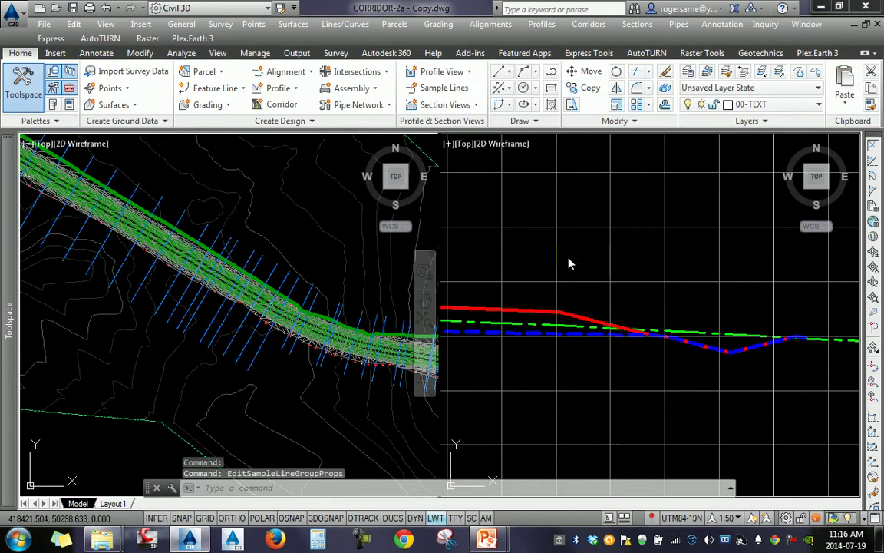
# Switch the drawing to a single viewport showing the section views and zoom out
pyautogui.click(569, 190)
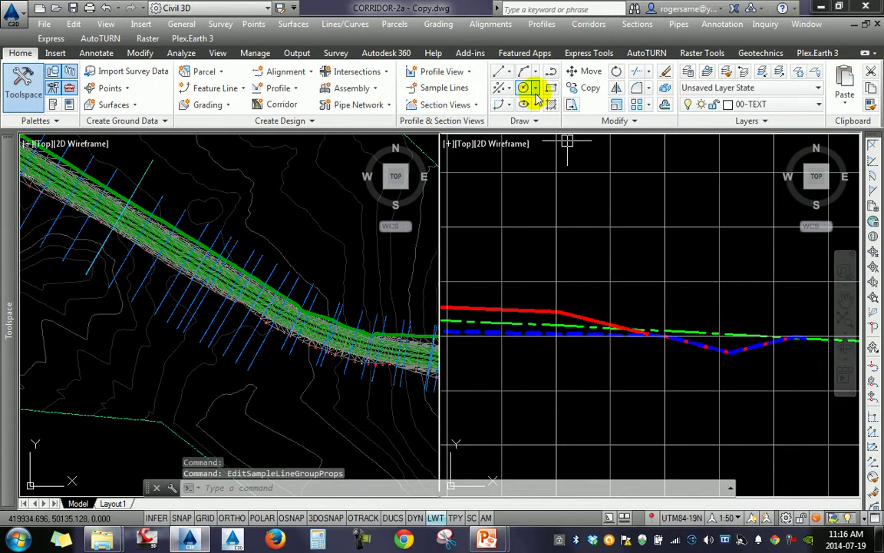
pyautogui.click(218, 53)
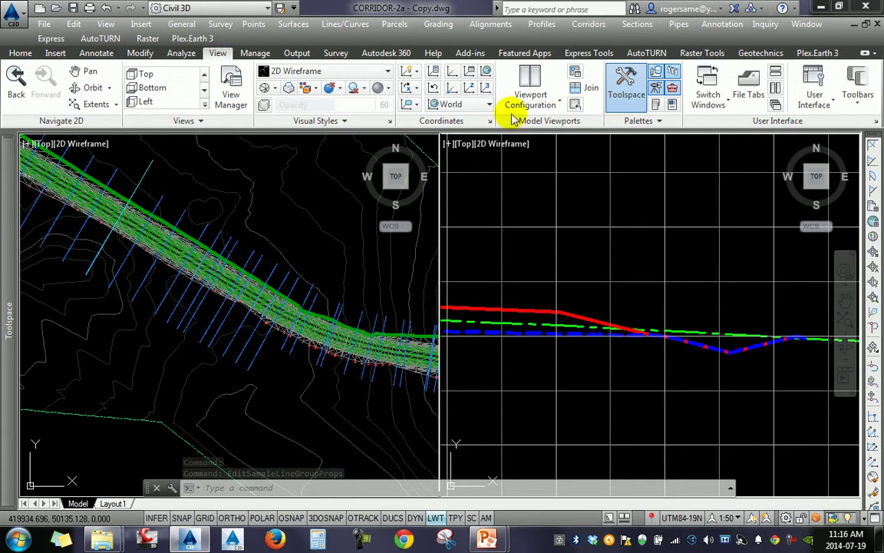
pyautogui.click(537, 105)
pyautogui.click(541, 153)
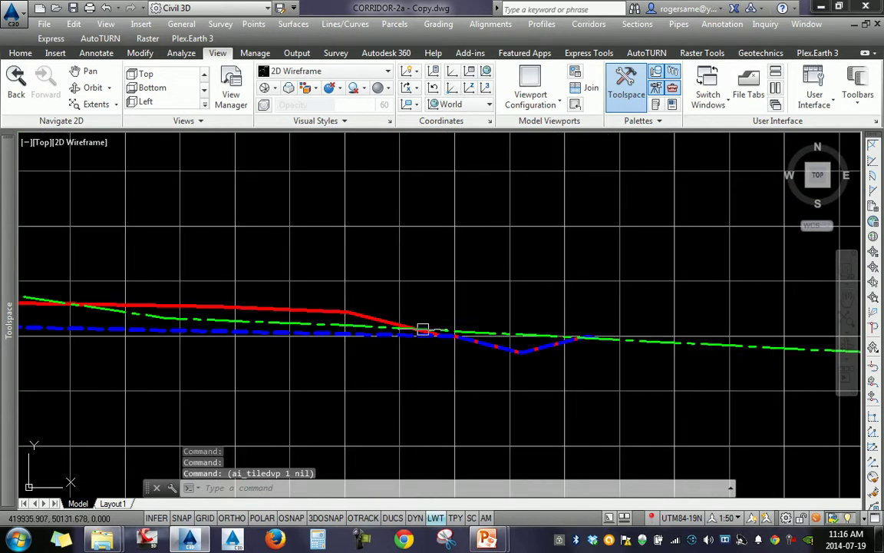
pyautogui.scroll(-2, 414, 341)
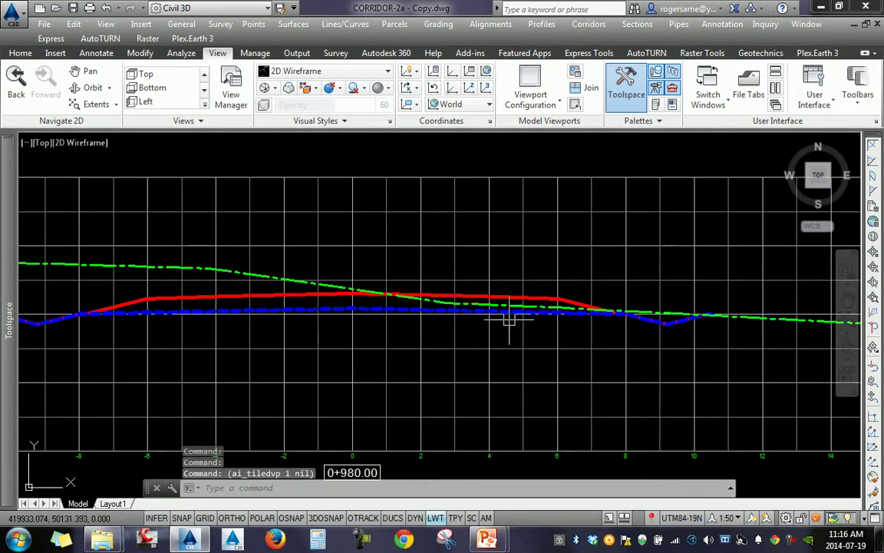
# Launch Compute Materials from the upper section view for alignment CALLE-A and group SL CALLE-A - 2
pyautogui.scroll(-3, 537, 166)
pyautogui.press('Escape')
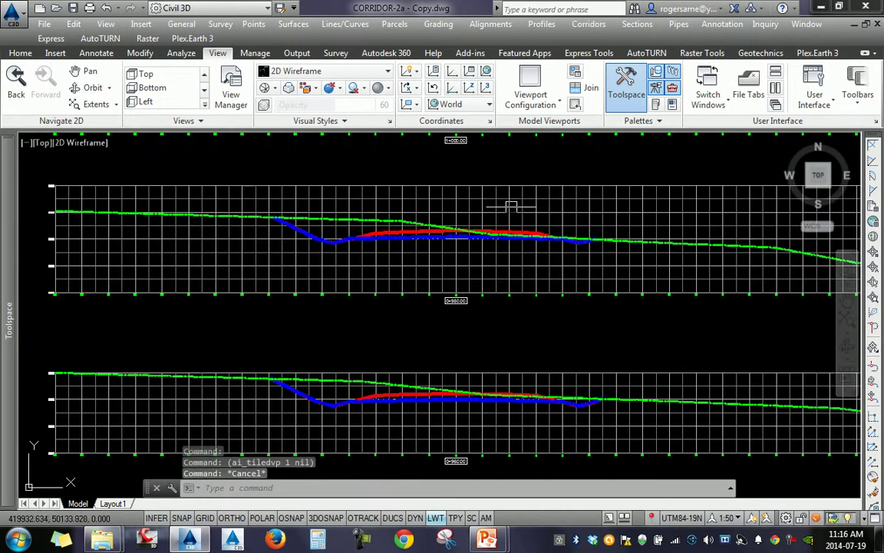
pyautogui.click(506, 205)
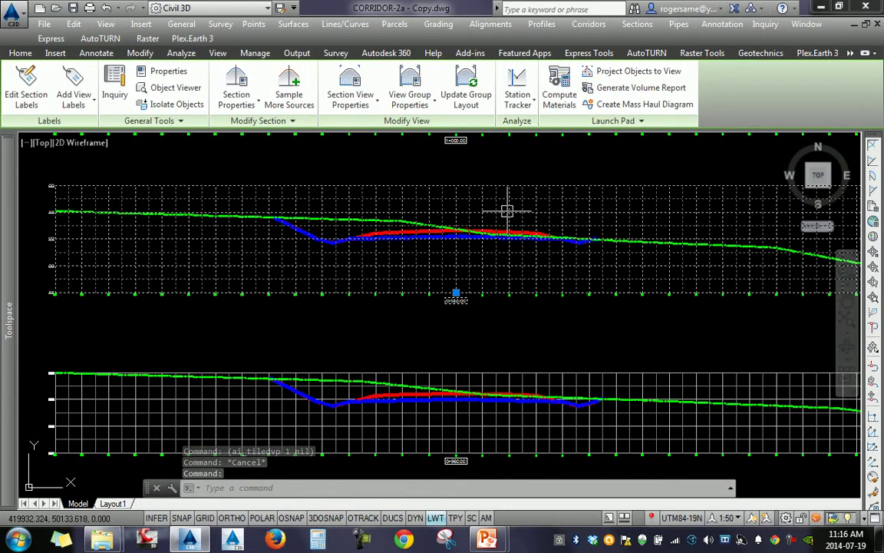
pyautogui.click(564, 83)
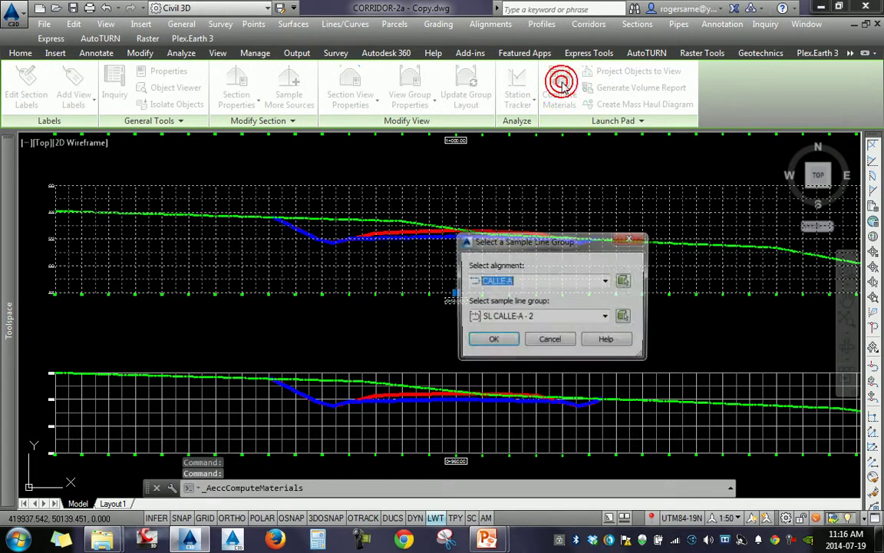
pyautogui.moveTo(524, 258); pyautogui.dragTo(181, 188)
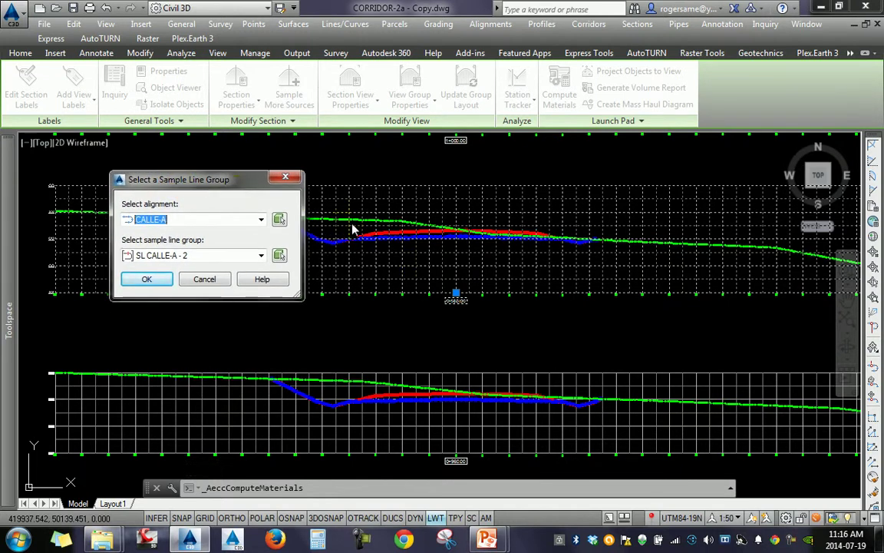
pyautogui.click(161, 221)
pyautogui.click(152, 219)
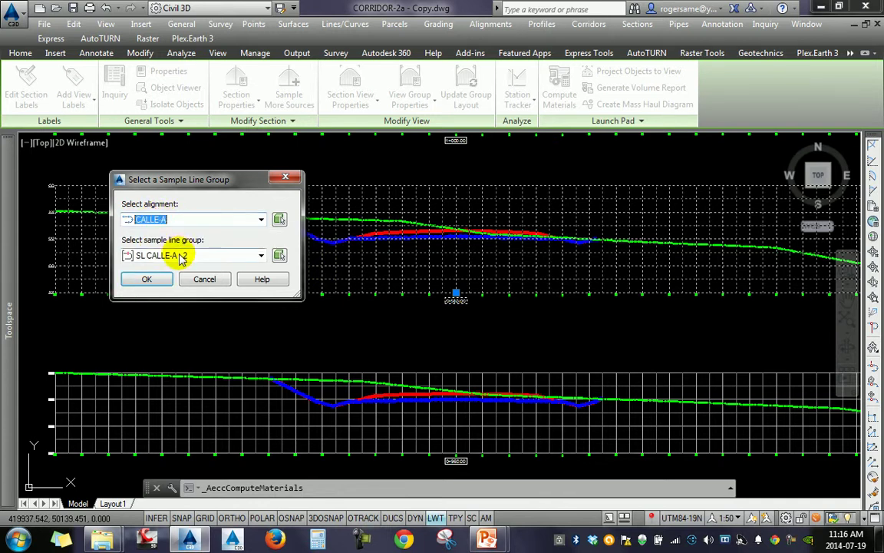
pyautogui.click(179, 260)
pyautogui.click(177, 266)
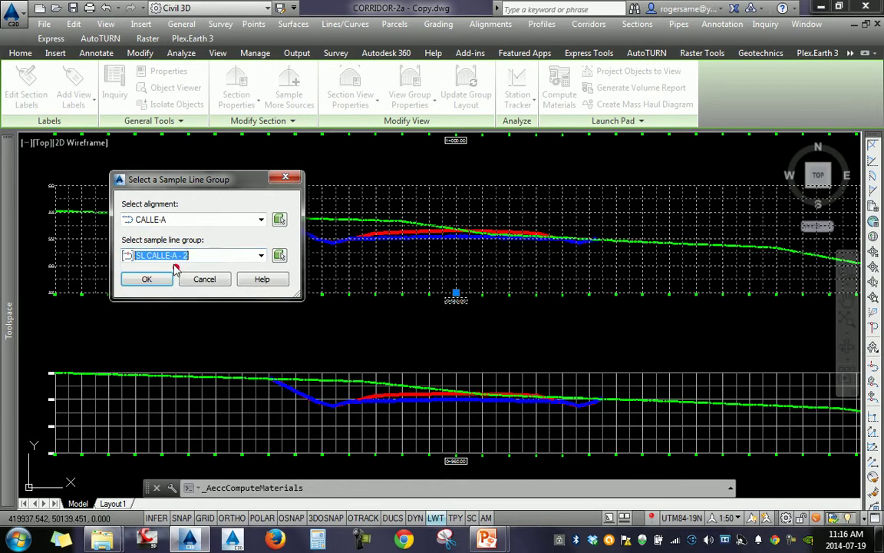
pyautogui.click(146, 281)
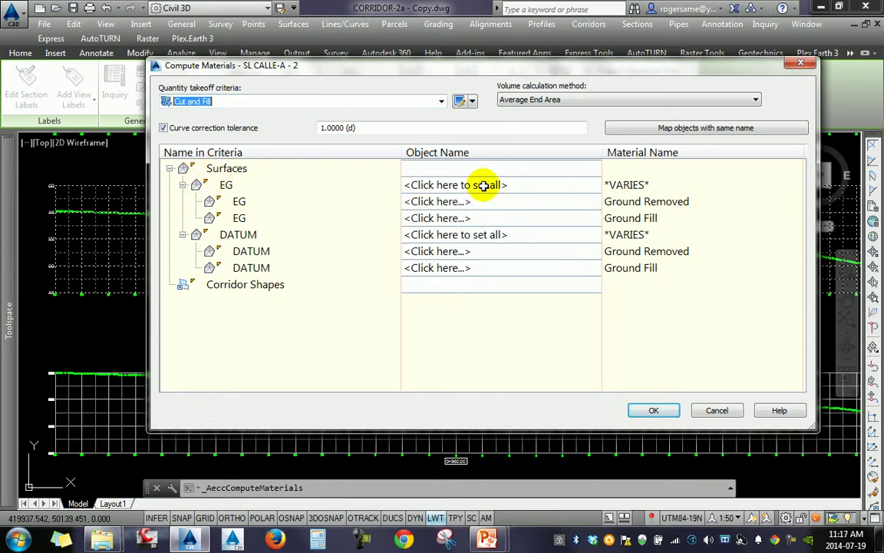
# Map both EG rows to surface TN and both DATUM rows to CALLE-A - datum, then open Help
pyautogui.click(421, 184)
pyautogui.click(421, 200)
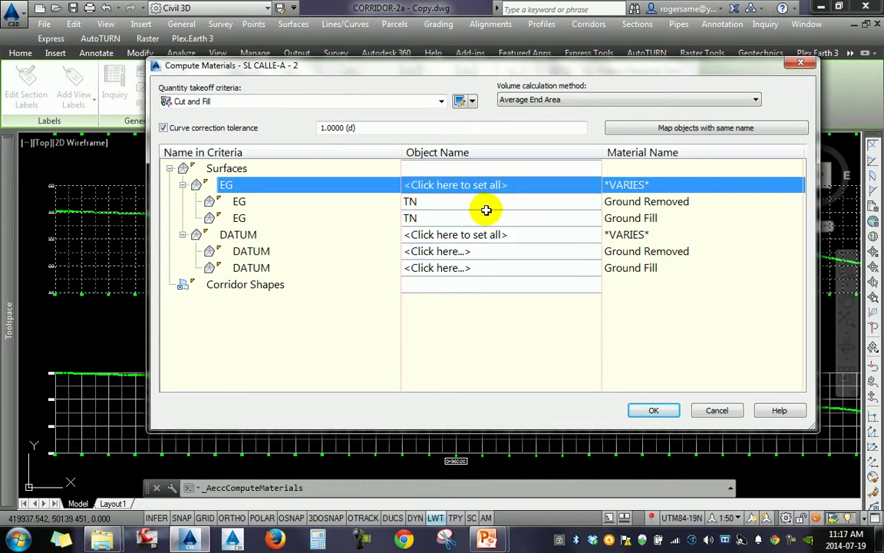
pyautogui.click(474, 234)
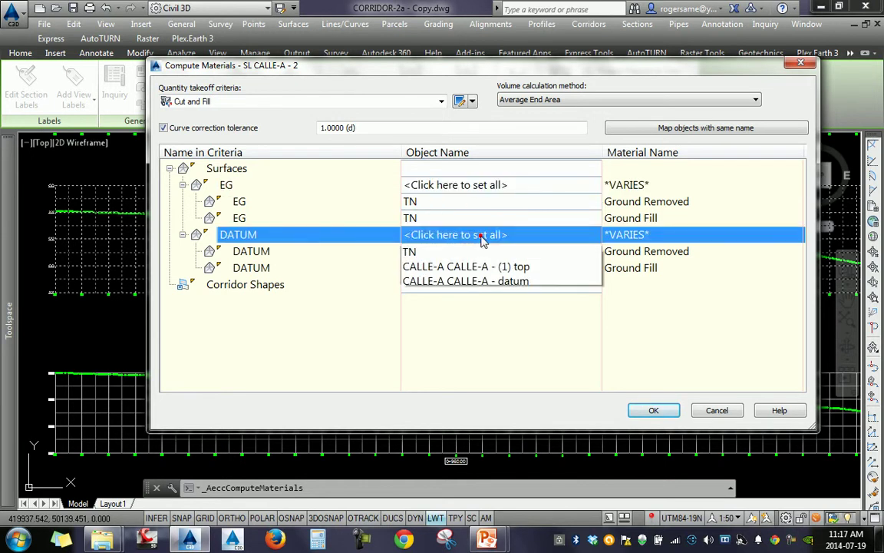
pyautogui.click(524, 285)
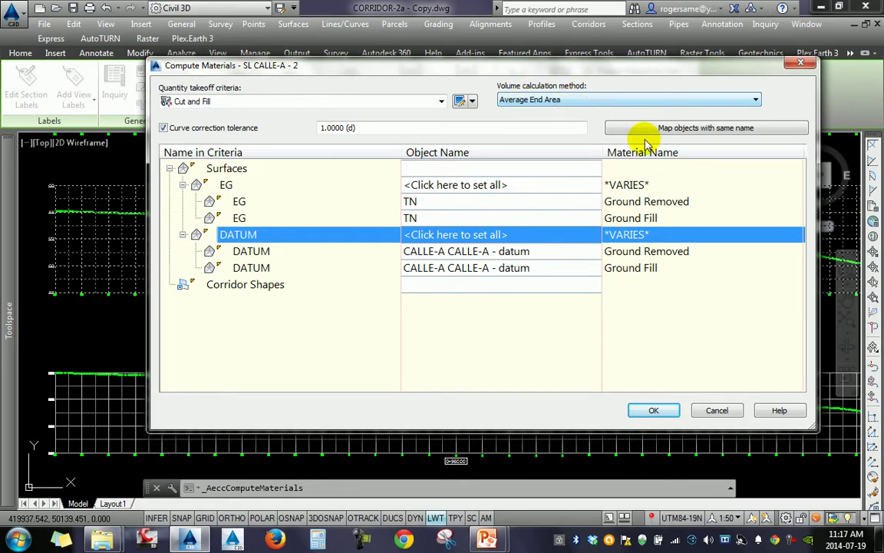
pyautogui.click(777, 413)
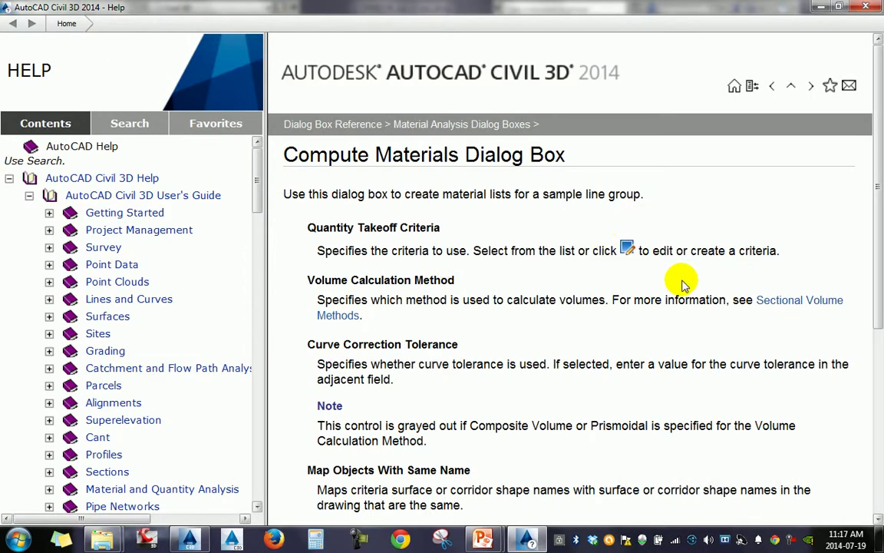
# Read the Sectional Volume Methods help on Average End Area, Prismoidal and Composite, then close Help
pyautogui.click(825, 301)
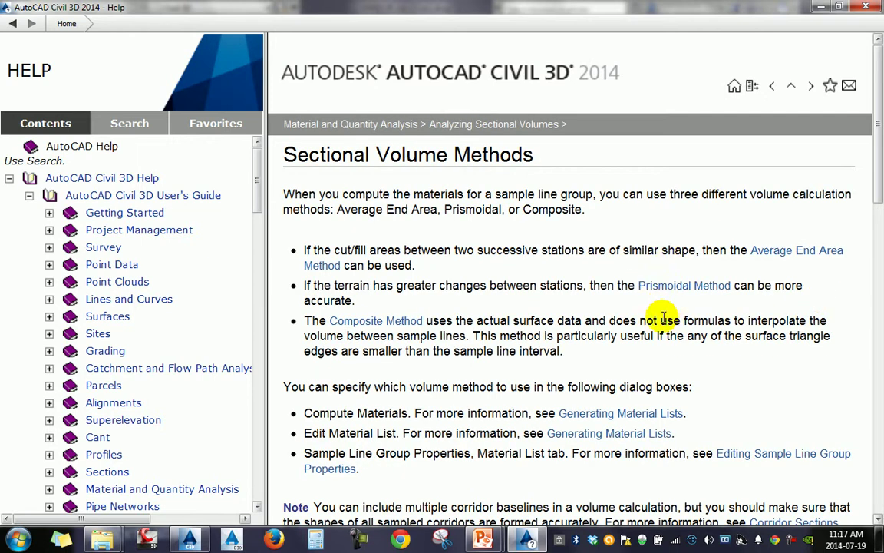
pyautogui.click(784, 254)
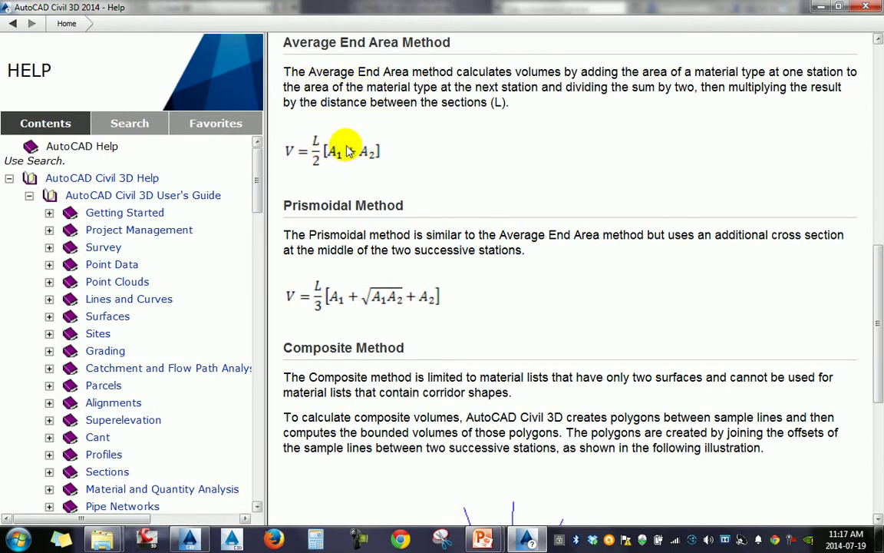
pyautogui.tripleClick(288, 202)
pyautogui.click(536, 261)
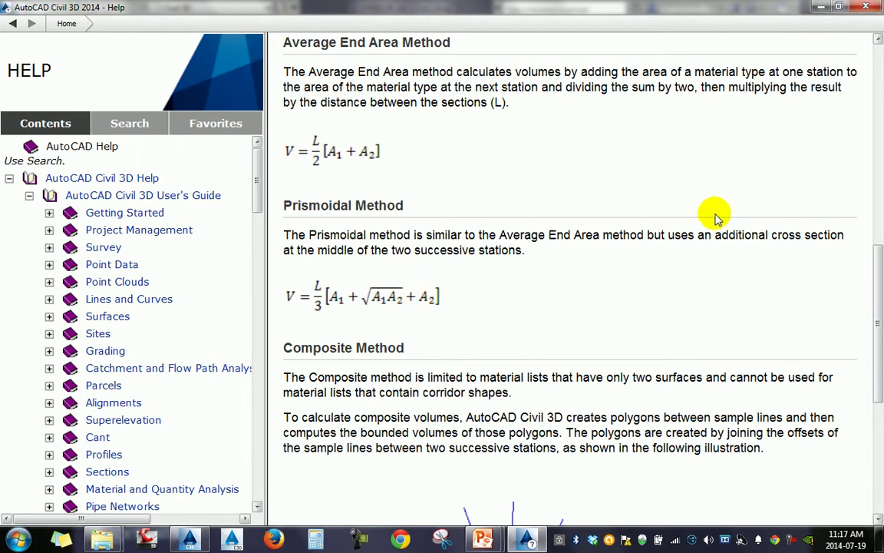
pyautogui.scroll(-2, 715, 213)
pyautogui.scroll(-2, 710, 211)
pyautogui.scroll(-1, 508, 285)
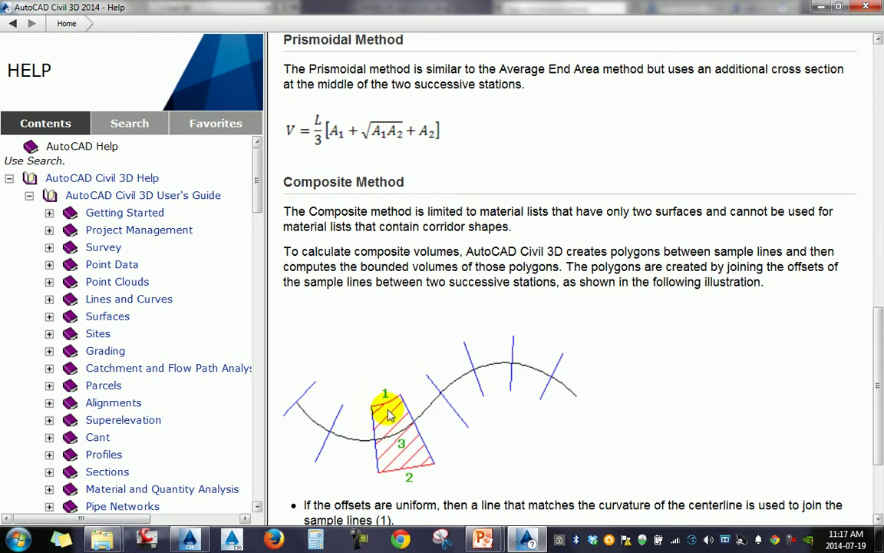
pyautogui.scroll(-2, 469, 426)
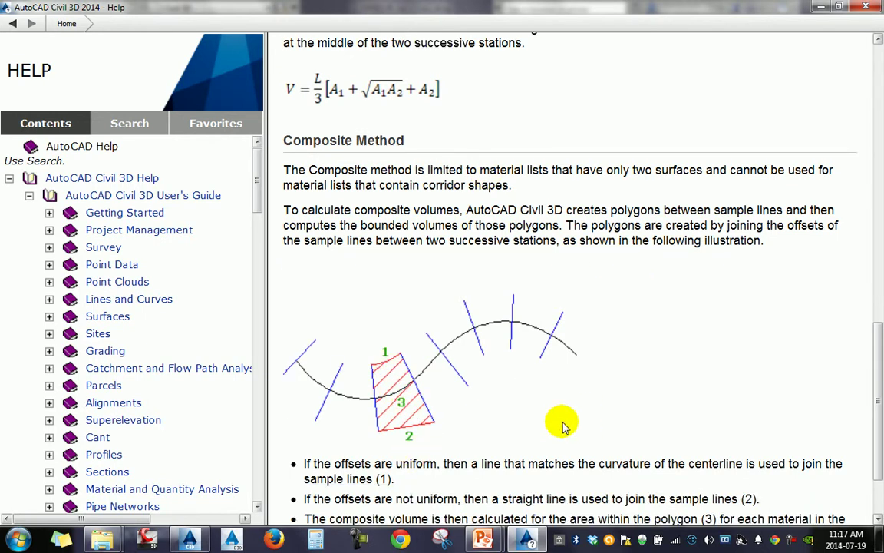
pyautogui.scroll(-2, 564, 422)
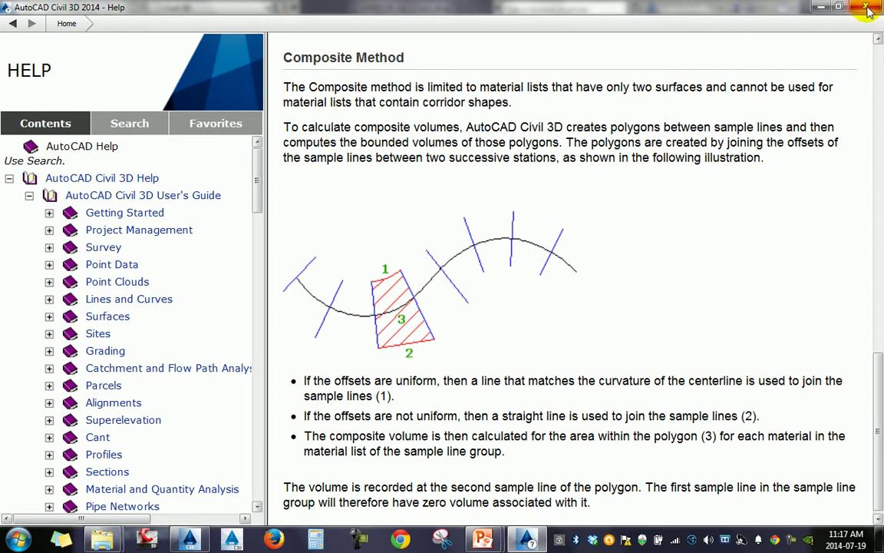
pyautogui.click(865, 6)
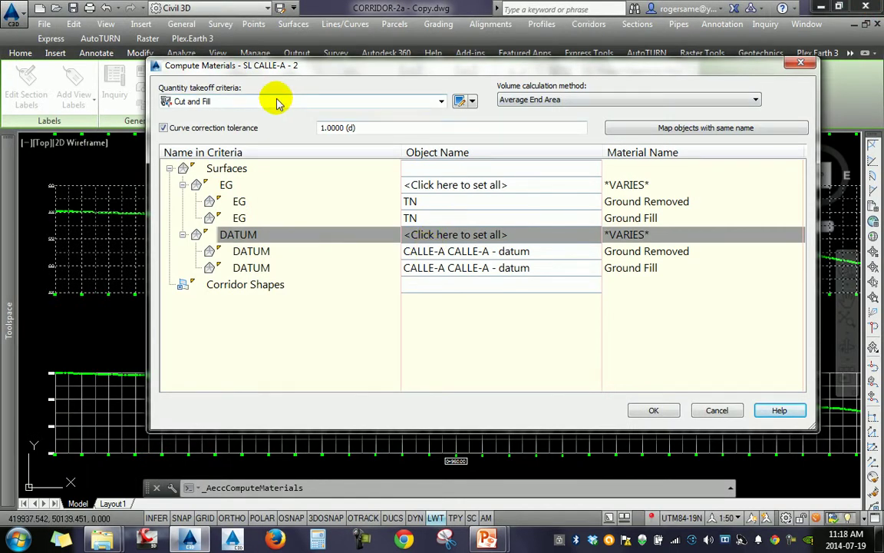
# Compute the materials, then zoom in and select the red cut material area of a section
pyautogui.click(652, 411)
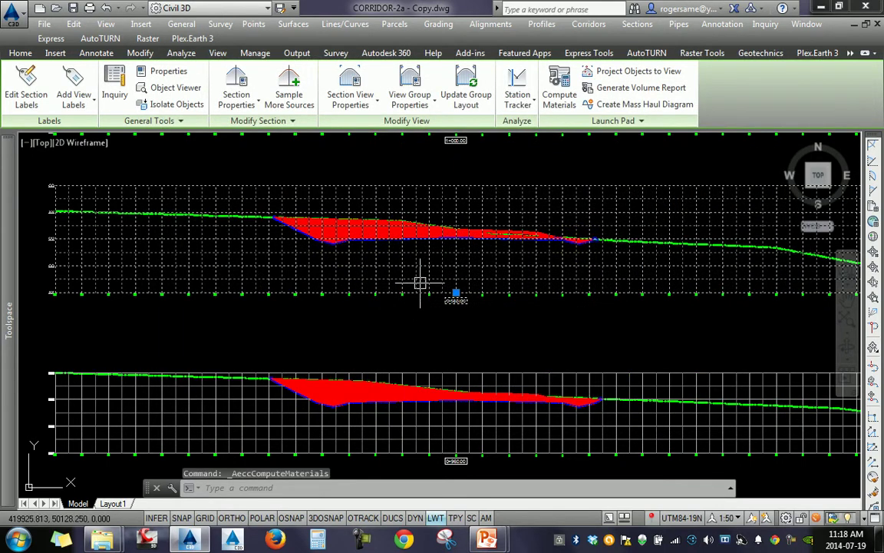
pyautogui.press('Escape')
pyautogui.scroll(6, 518, 232)
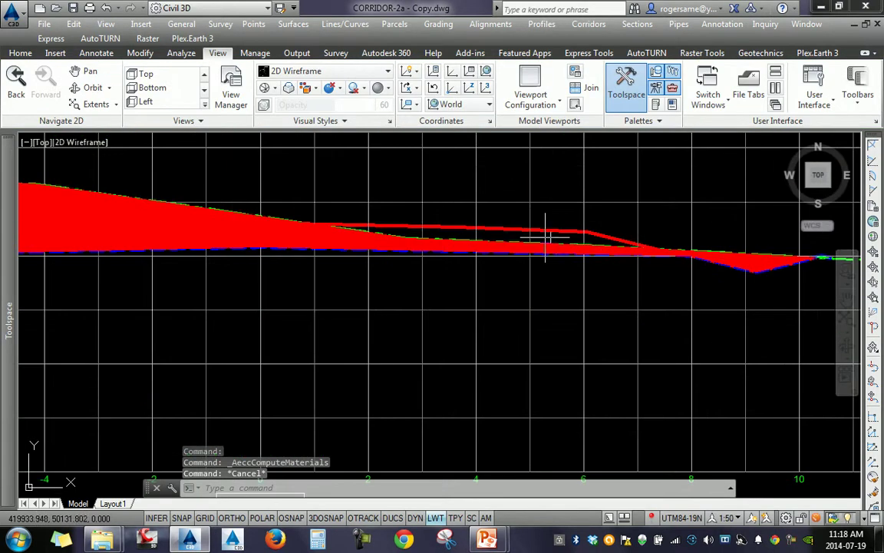
pyautogui.scroll(-1, 609, 258)
pyautogui.scroll(2, 204, 222)
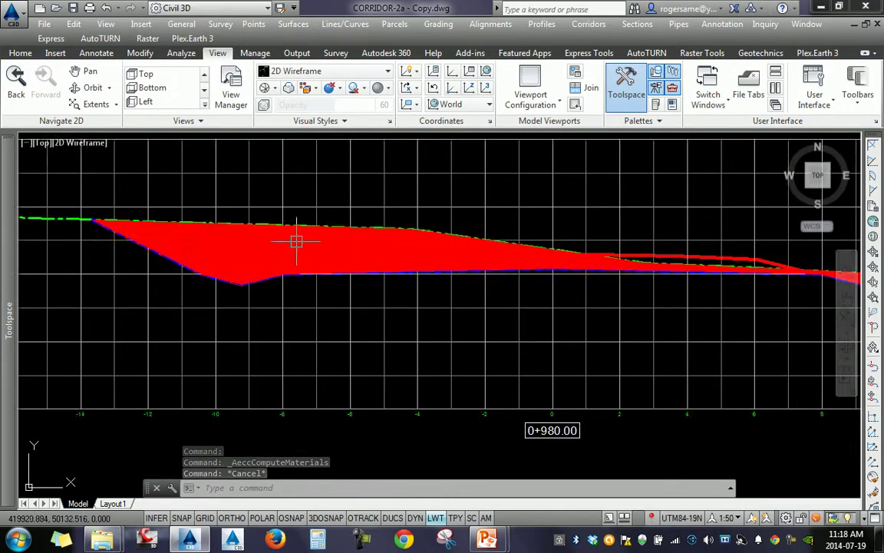
pyautogui.scroll(2, 297, 241)
pyautogui.press('Escape')
pyautogui.click(263, 227)
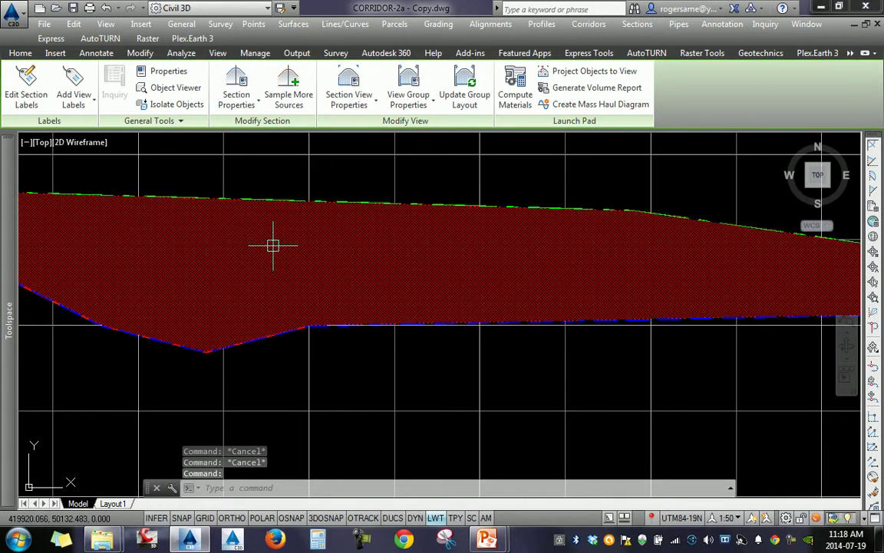
# Open the cut material's shape style, set view direction to Section and pick the ANSI36 hatch pattern
pyautogui.rightClick(257, 228)
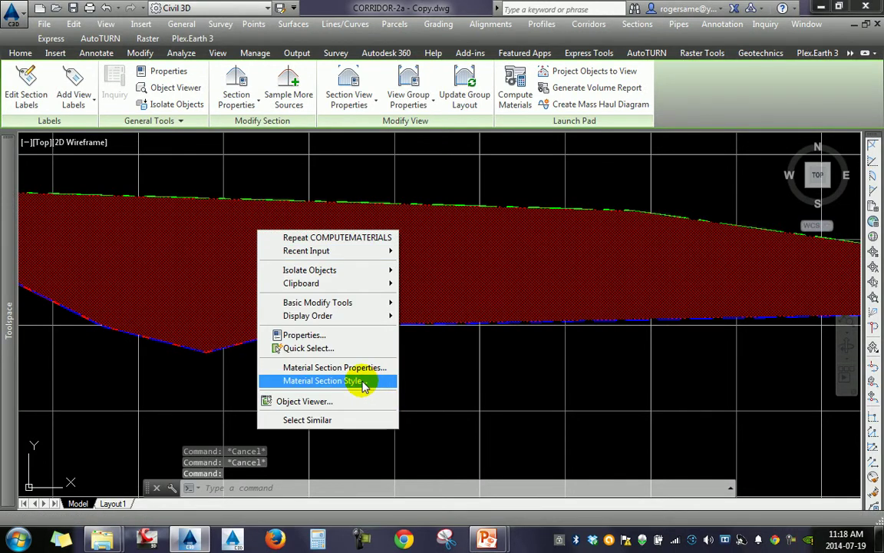
pyautogui.click(362, 382)
pyautogui.click(88, 93)
pyautogui.click(87, 127)
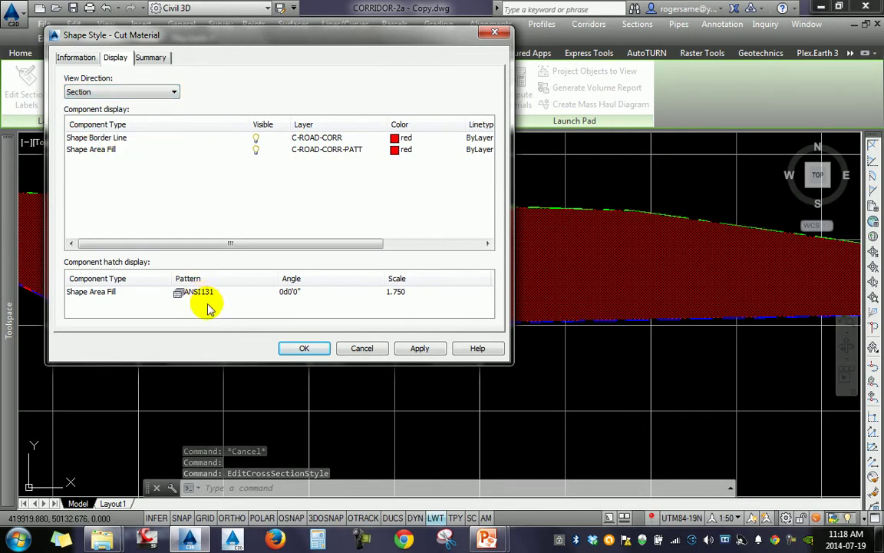
pyautogui.click(206, 301)
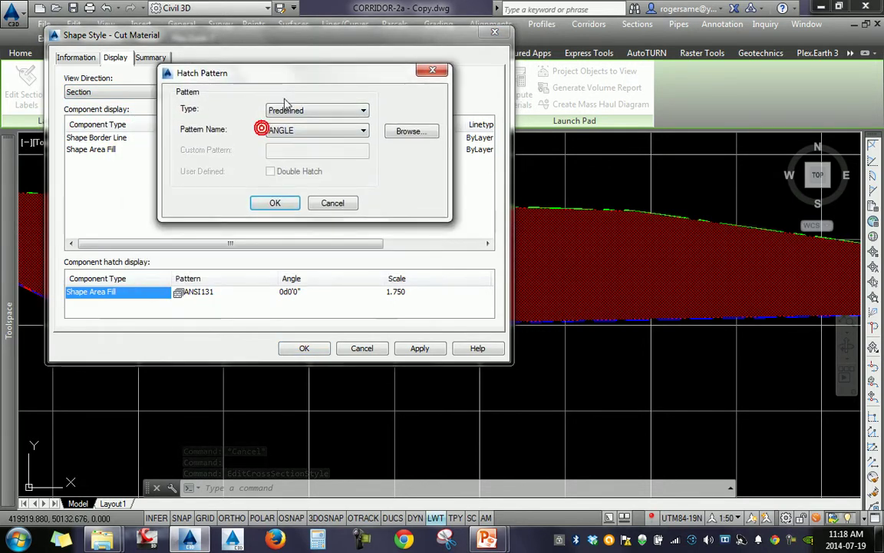
pyautogui.click(337, 130)
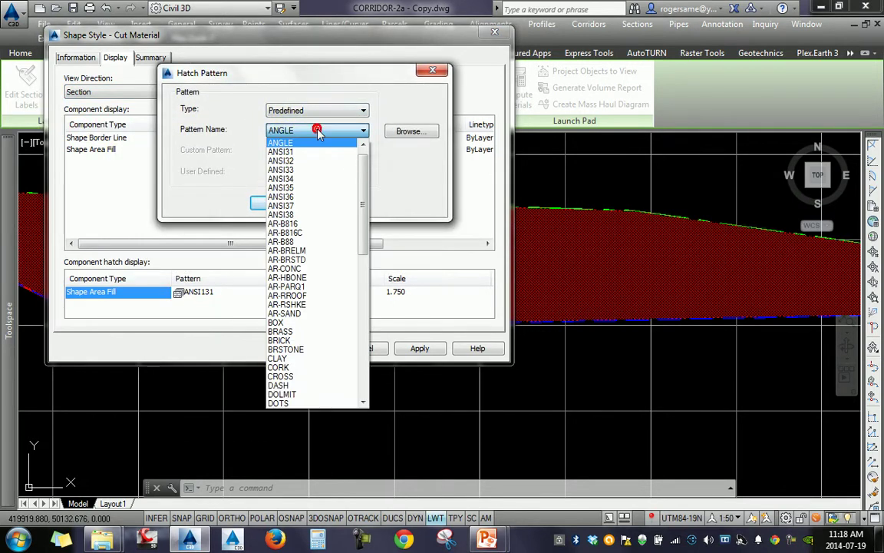
pyautogui.click(421, 134)
pyautogui.click(420, 135)
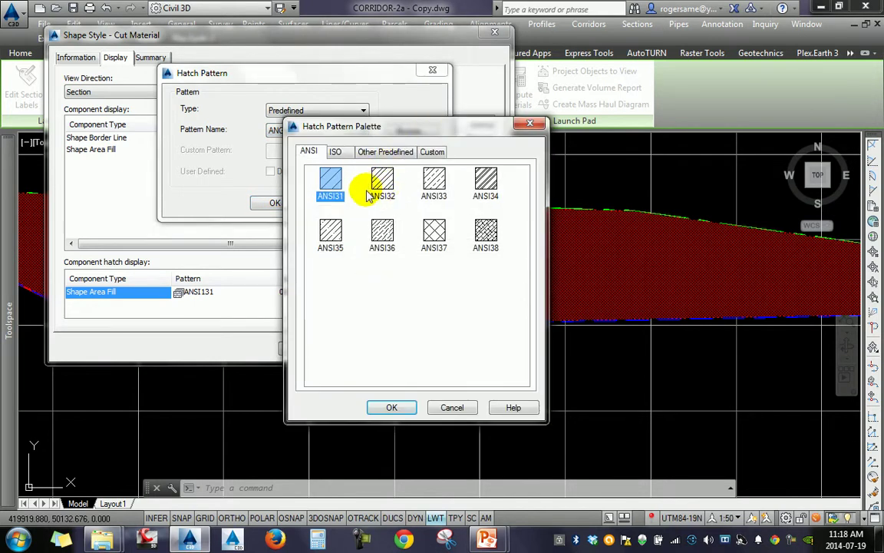
pyautogui.click(382, 232)
pyautogui.click(392, 408)
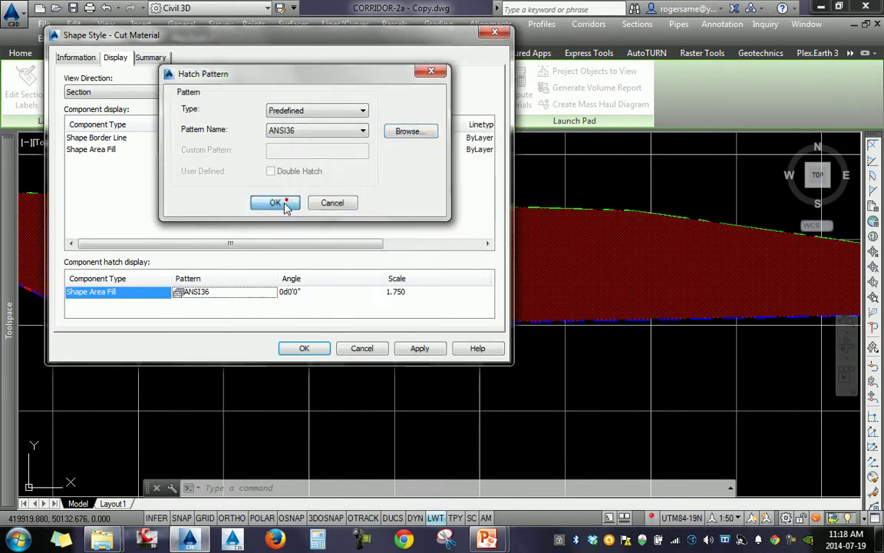
pyautogui.click(276, 203)
# Refine the ANSI36 hatch scale from 1 to 0.100 and finally 0.050, applying and closing the style
pyautogui.click(408, 291)
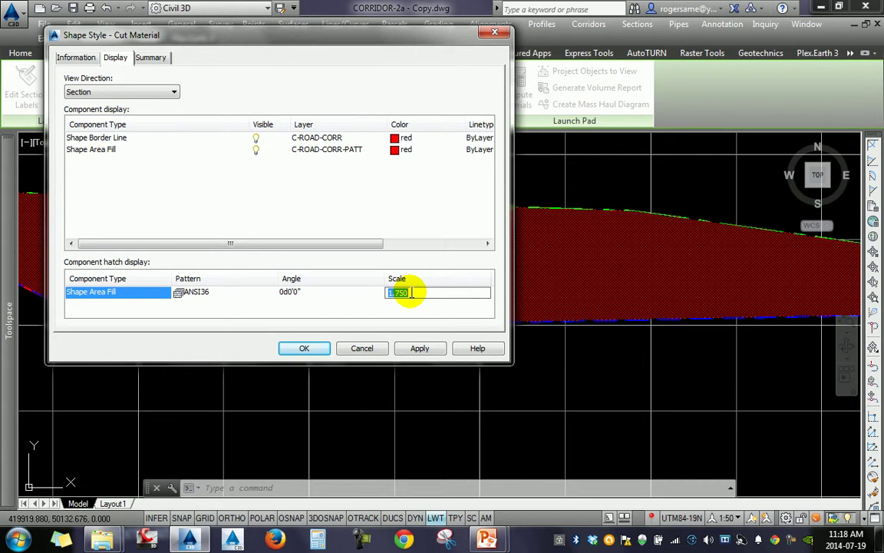
pyautogui.write('1')
pyautogui.press('Return')
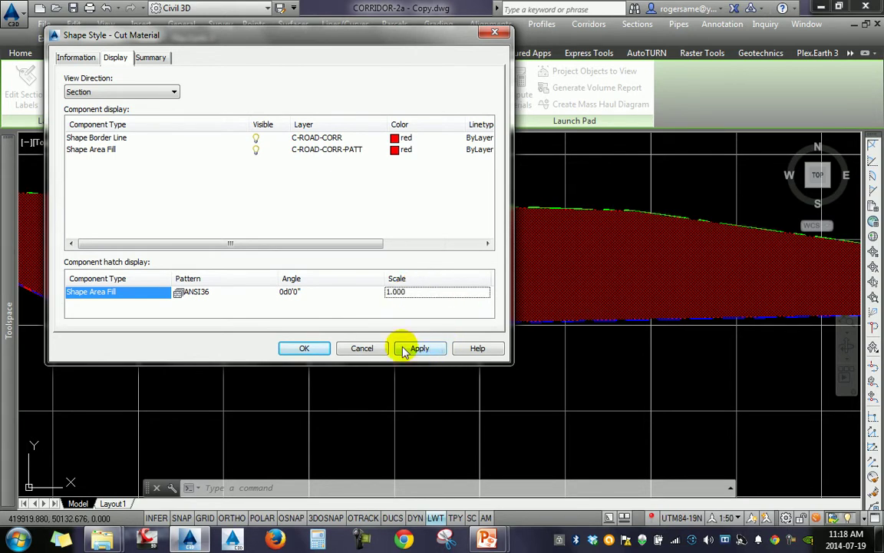
pyautogui.click(404, 349)
pyautogui.doubleClick(413, 292)
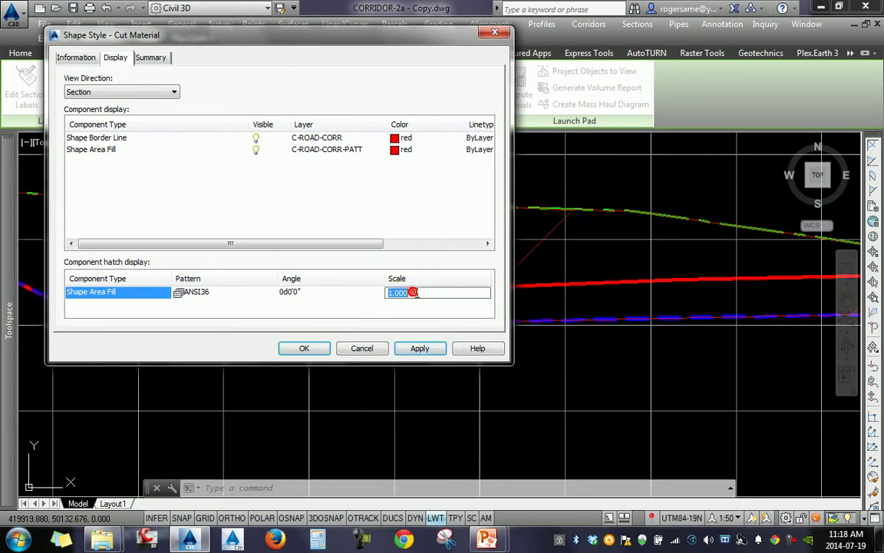
pyautogui.write('.1')
pyautogui.click(422, 350)
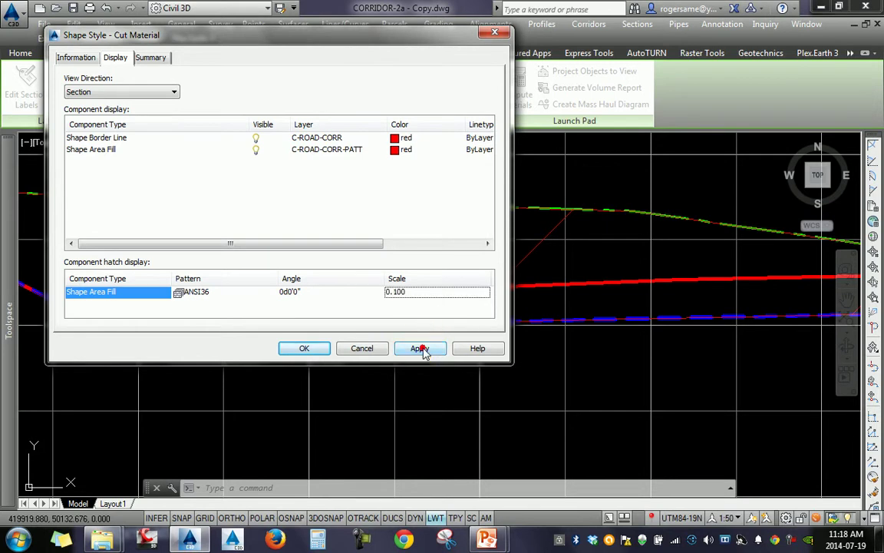
pyautogui.click(421, 349)
pyautogui.doubleClick(415, 292)
pyautogui.write('.05')
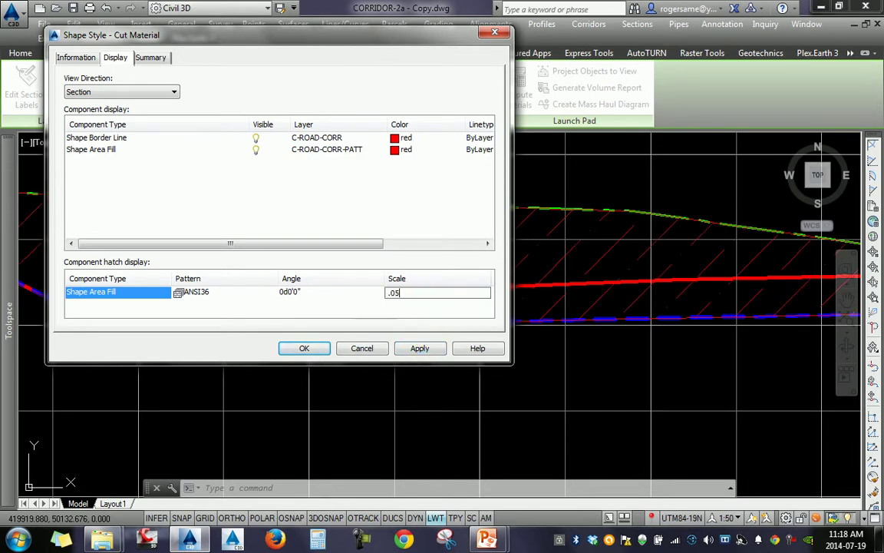
pyautogui.click(424, 350)
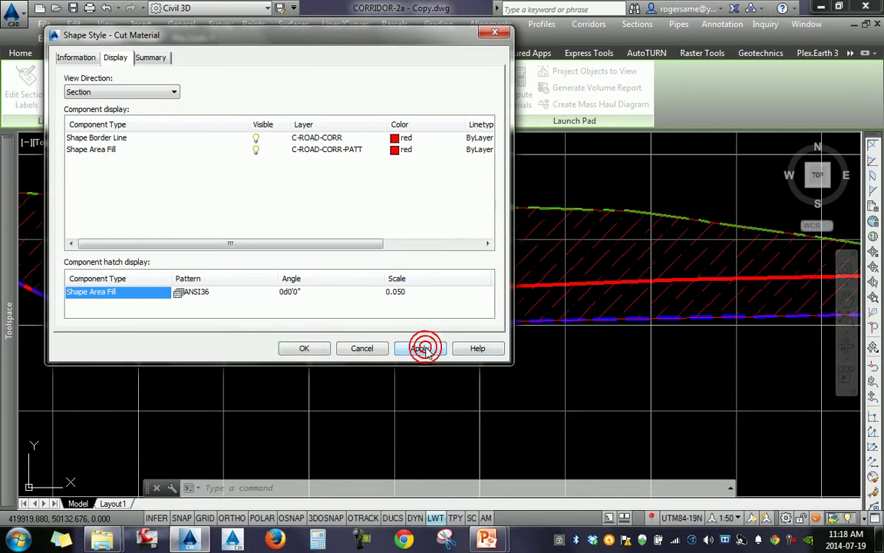
pyautogui.click(304, 347)
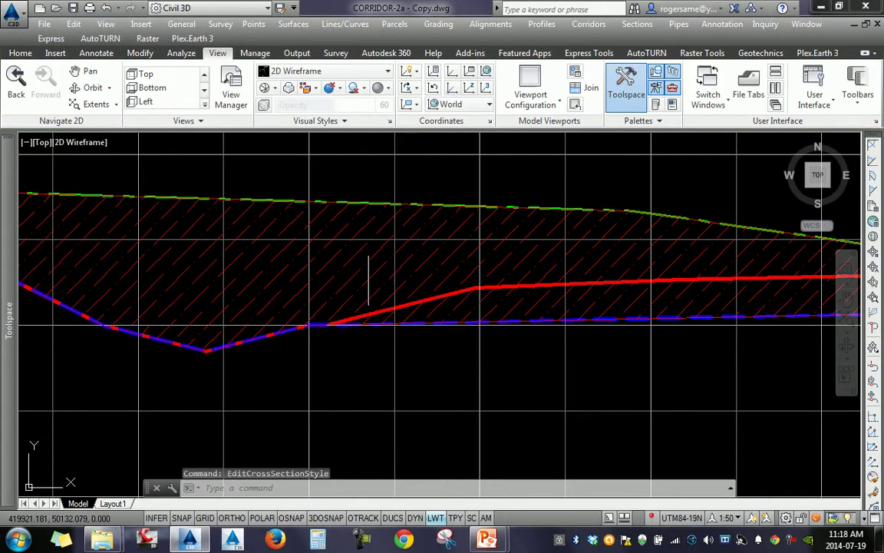
# Zoom and pan across the section views to station 1+110.83 and select its green fill material
pyautogui.scroll(-3, 368, 280)
pyautogui.scroll(-2, 502, 334)
pyautogui.scroll(-2, 474, 262)
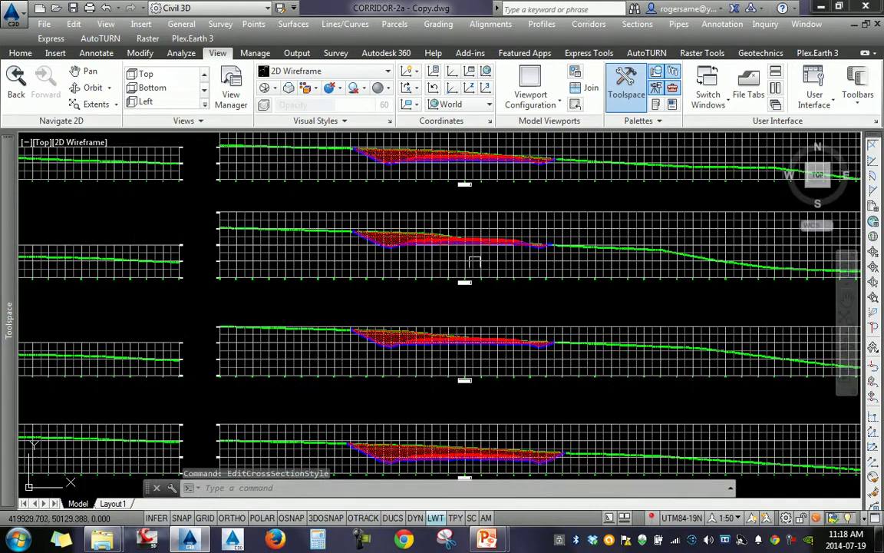
pyautogui.scroll(4, 392, 342)
pyautogui.scroll(-3, 368, 336)
pyautogui.scroll(-3, 356, 322)
pyautogui.moveTo(356, 312)
pyautogui.mouseDown(button='middle')
pyautogui.moveTo(542, 248)
pyautogui.moveTo(592, 213)
pyautogui.moveTo(465, 315)
pyautogui.mouseUp(button='middle')
pyautogui.scroll(5, 465, 315)
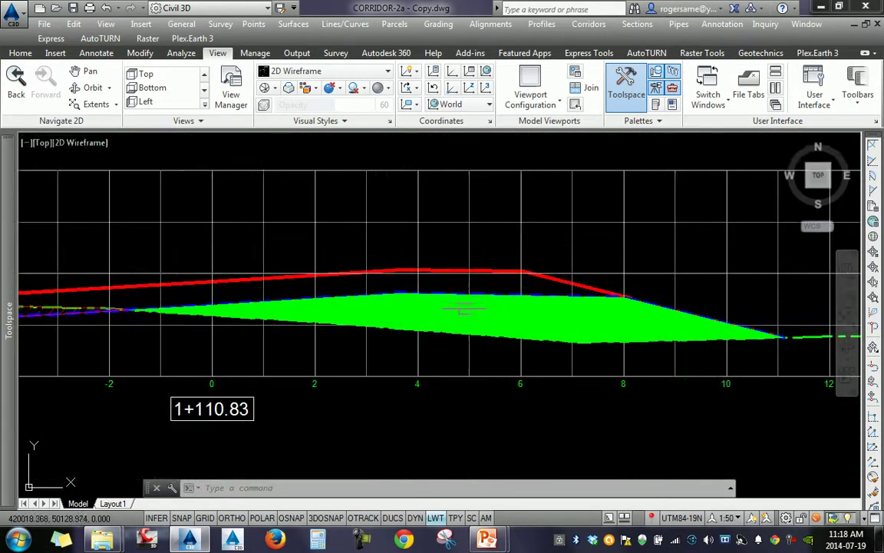
pyautogui.press('Escape')
pyautogui.click(507, 314)
# Open the Fill Material shape style, set view direction to Section and apply a 0.100 hatch scale
pyautogui.rightClick(505, 315)
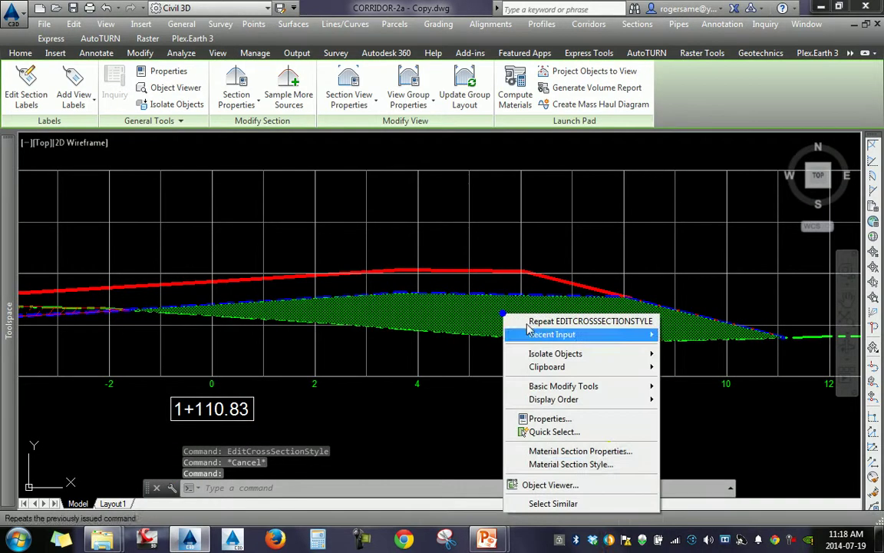
pyautogui.click(570, 464)
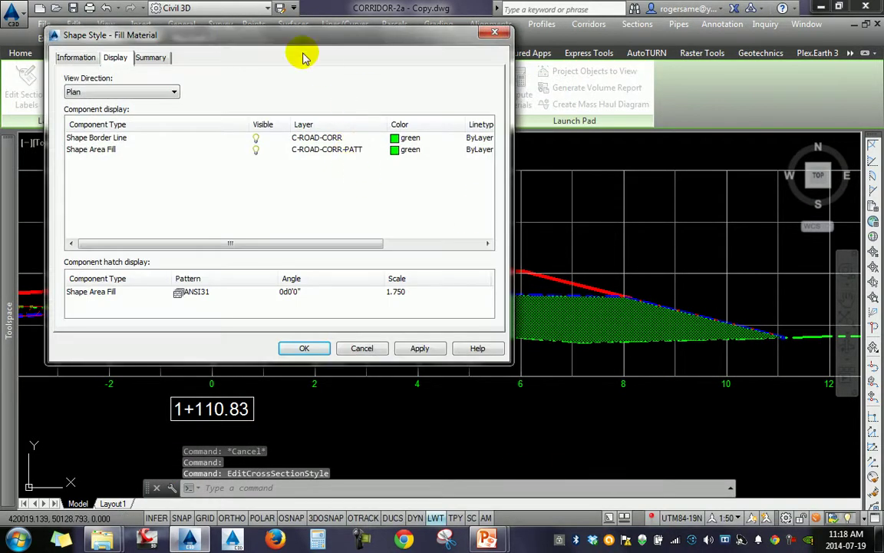
pyautogui.moveTo(269, 37); pyautogui.dragTo(234, 16)
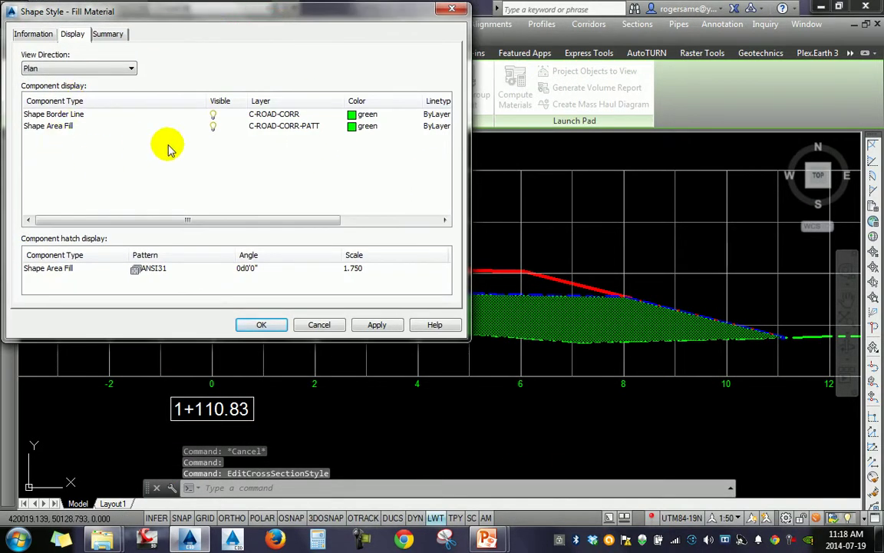
pyautogui.click(65, 72)
pyautogui.click(35, 99)
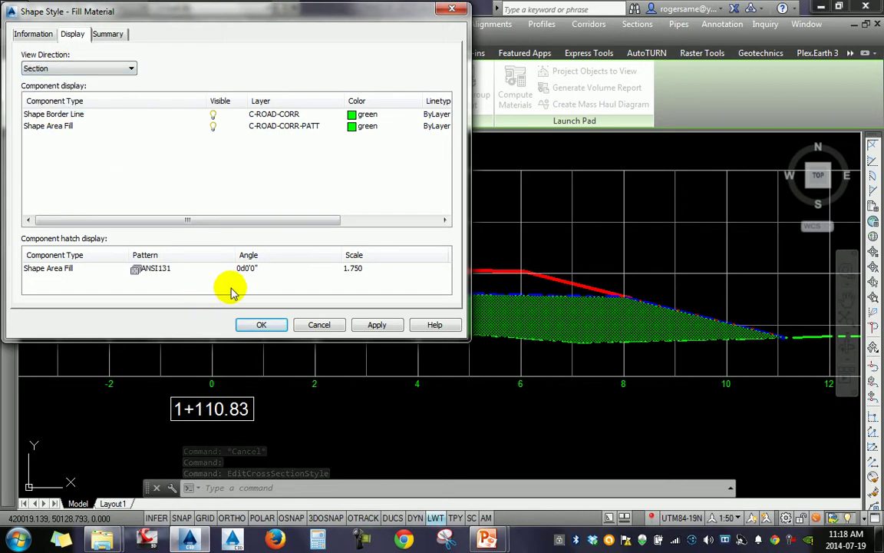
pyautogui.click(354, 268)
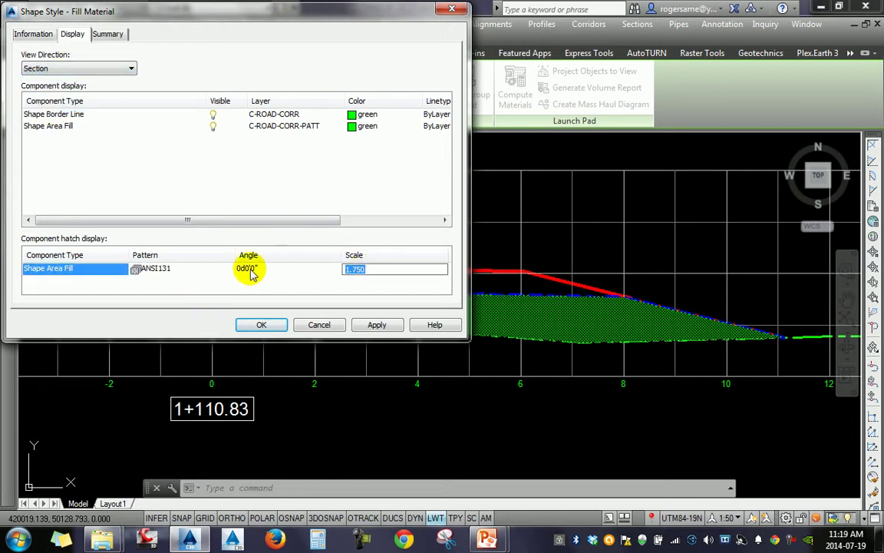
pyautogui.write('.1')
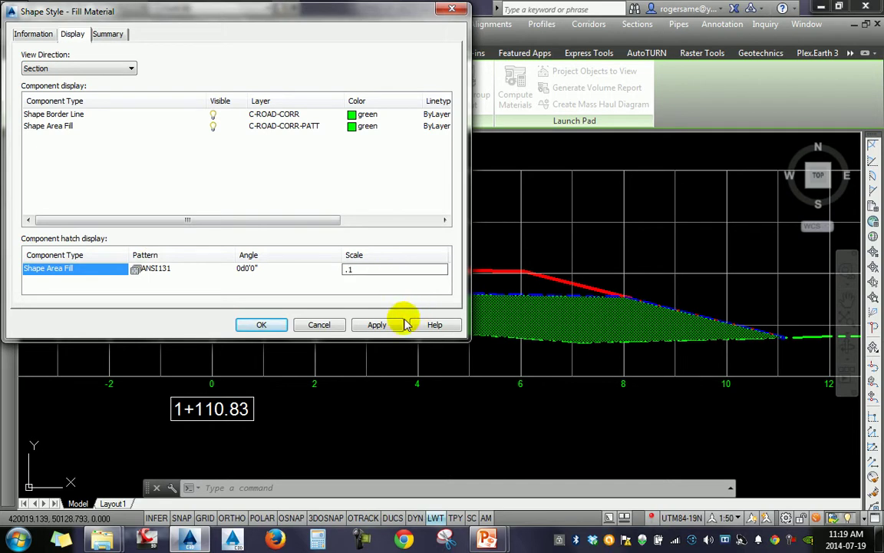
pyautogui.click(384, 325)
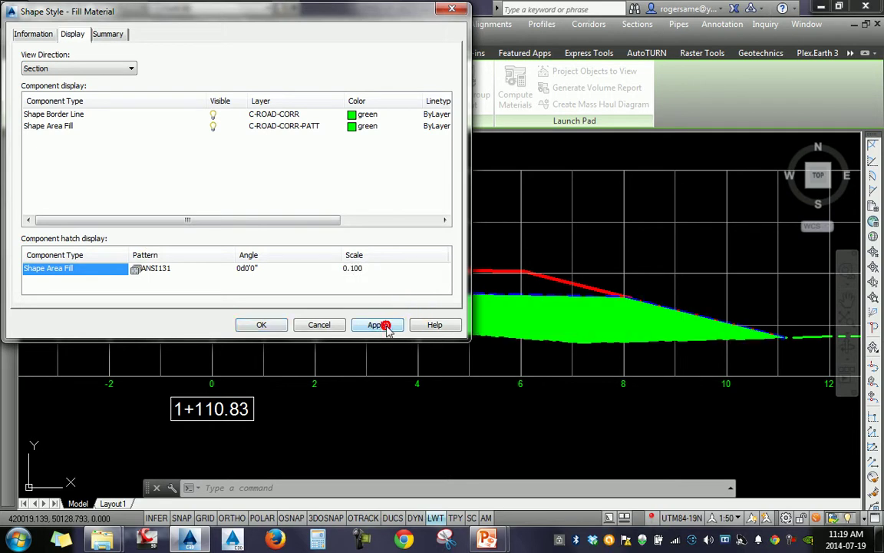
# Switch the area fill to the EARTH pattern from Other Predefined at 0.050 scale, then apply and close
pyautogui.click(150, 268)
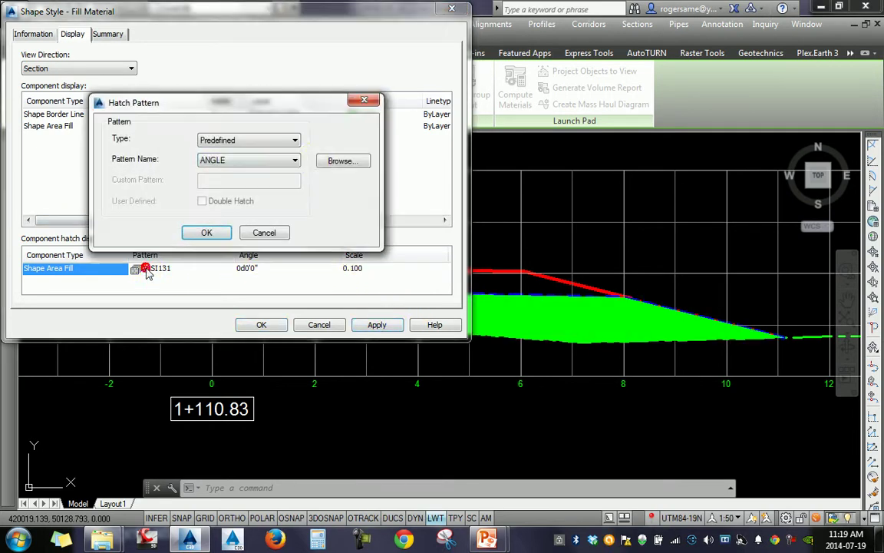
pyautogui.click(346, 161)
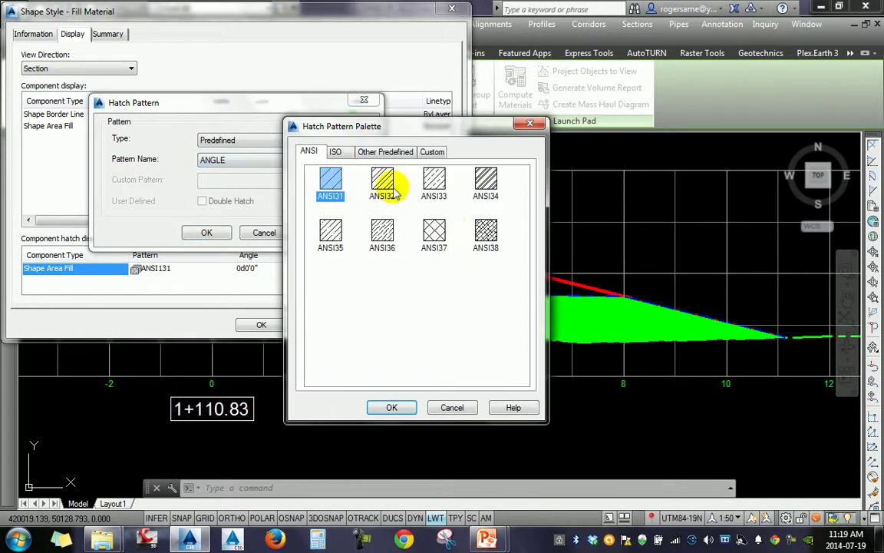
pyautogui.click(367, 153)
pyautogui.moveTo(528, 198); pyautogui.dragTo(525, 241)
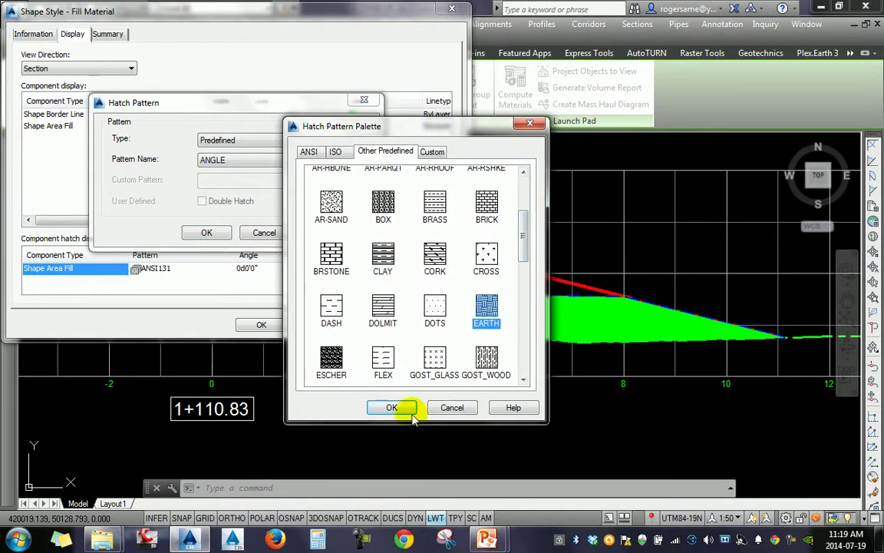
pyautogui.click(411, 409)
pyautogui.click(207, 233)
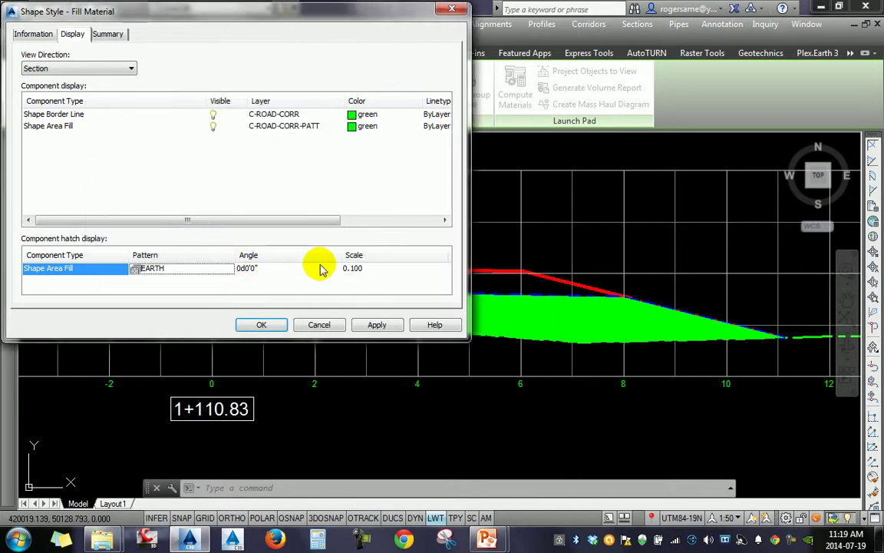
pyautogui.click(379, 326)
pyautogui.click(377, 269)
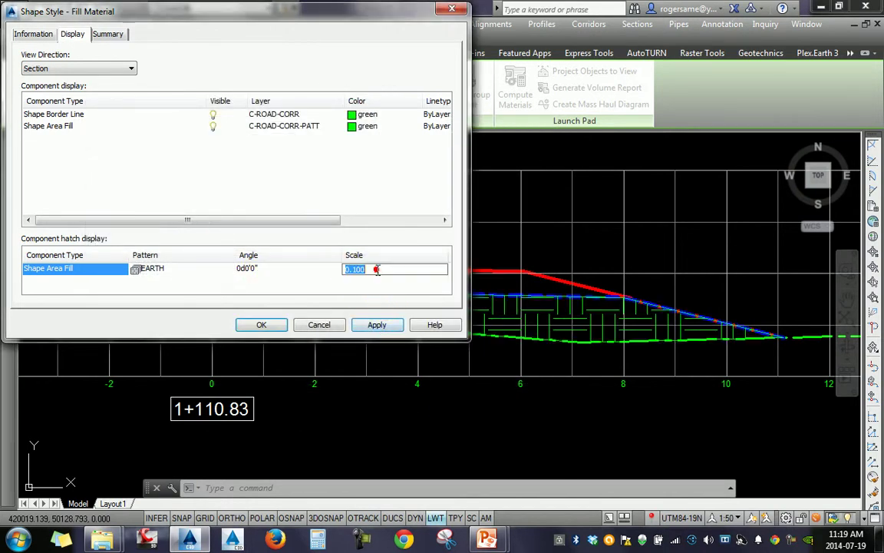
pyautogui.write('.05')
pyautogui.click(376, 324)
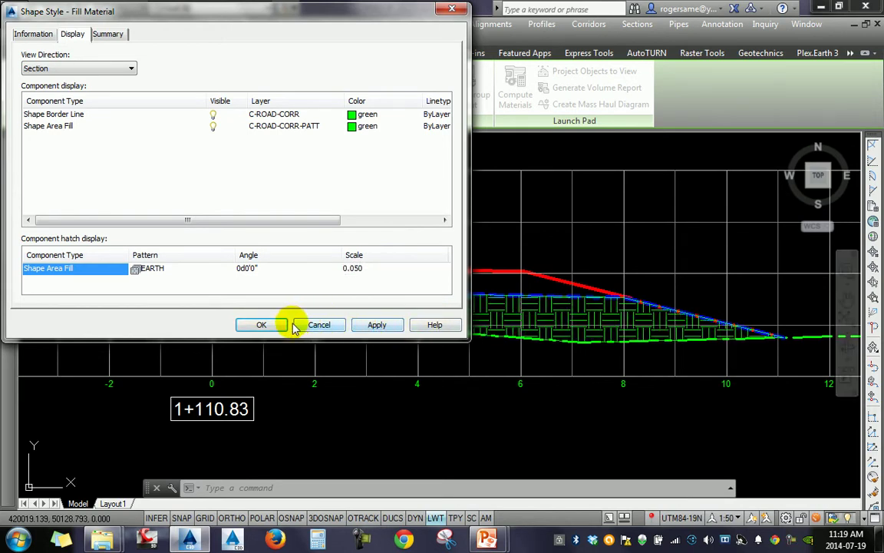
pyautogui.click(261, 324)
pyautogui.scroll(-3, 414, 302)
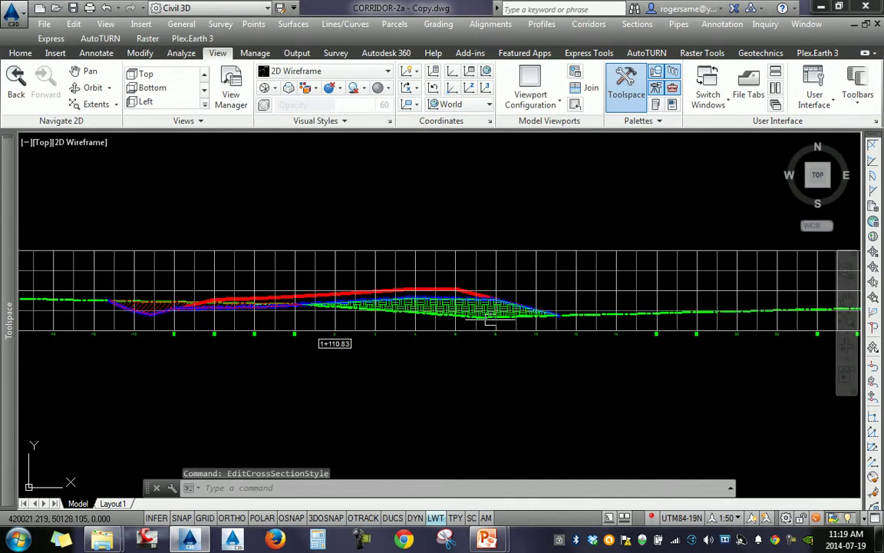
pyautogui.scroll(4, 490, 322)
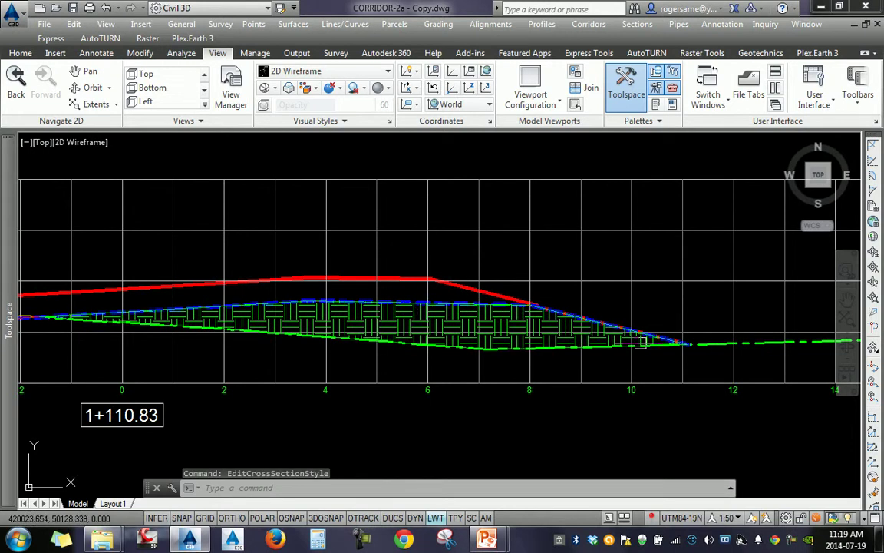
pyautogui.moveTo(405, 302); pyautogui.dragTo(466, 284, button='middle')
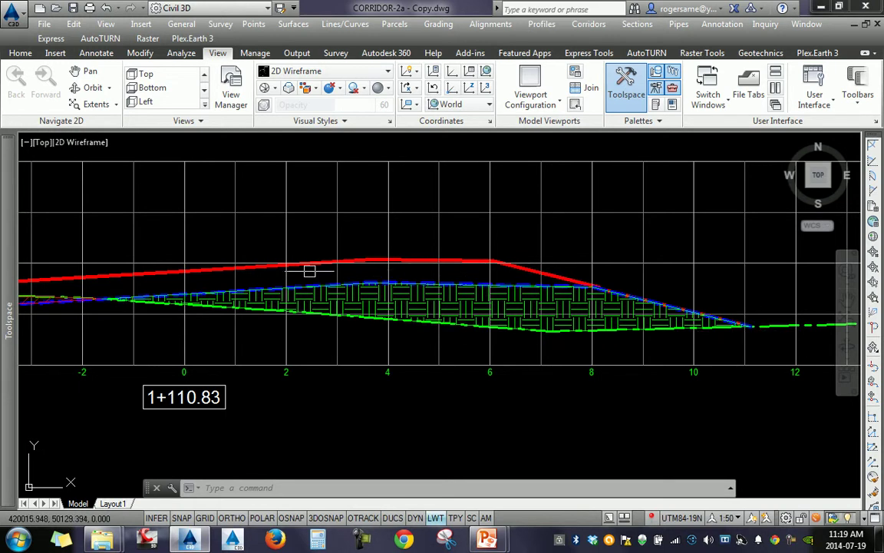
pyautogui.moveTo(334, 271); pyautogui.dragTo(384, 299, button='middle')
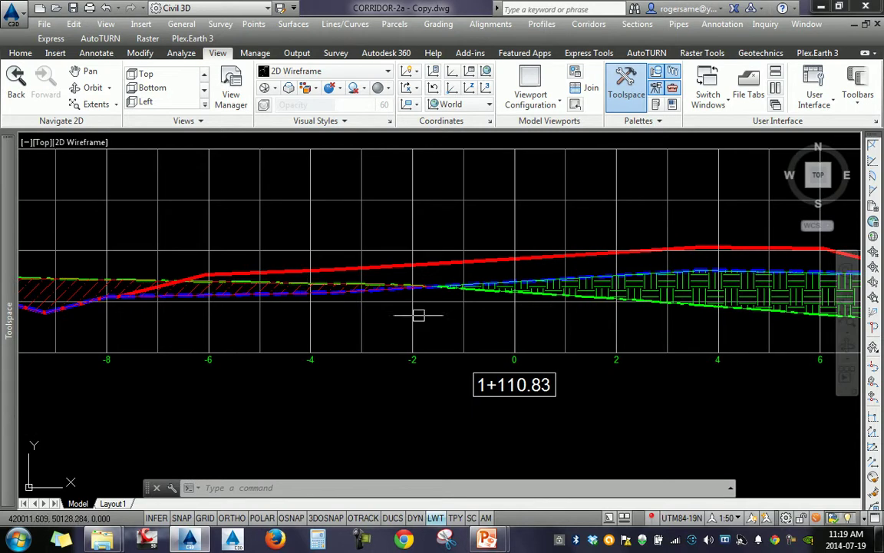
pyautogui.scroll(-2, 361, 334)
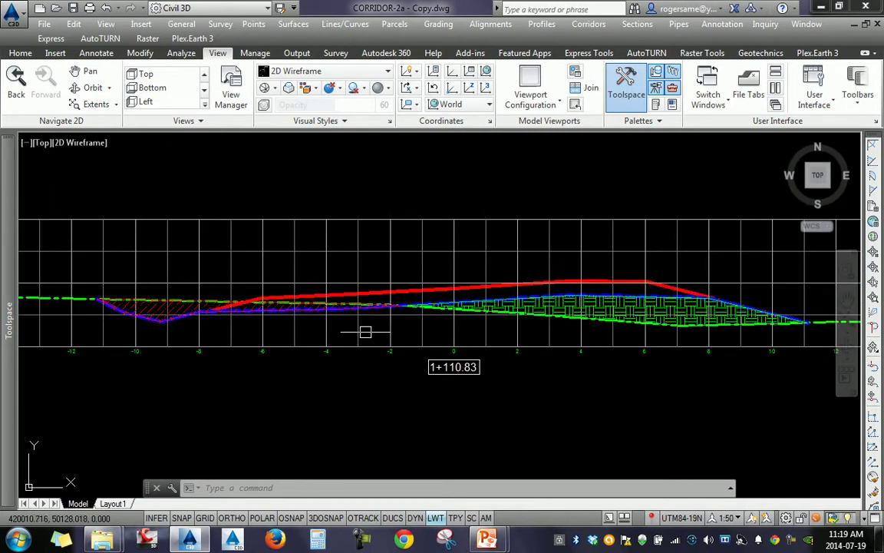
pyautogui.scroll(-2, 445, 293)
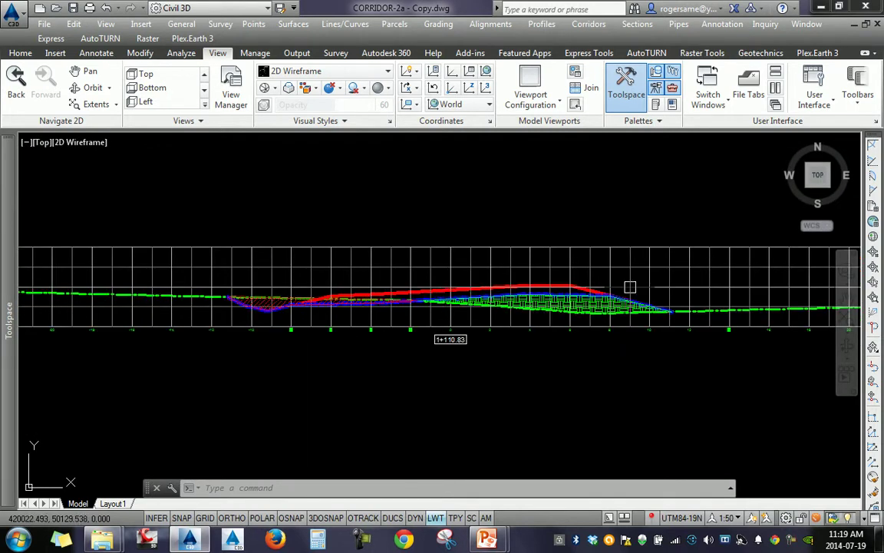
pyautogui.scroll(-3, 522, 287)
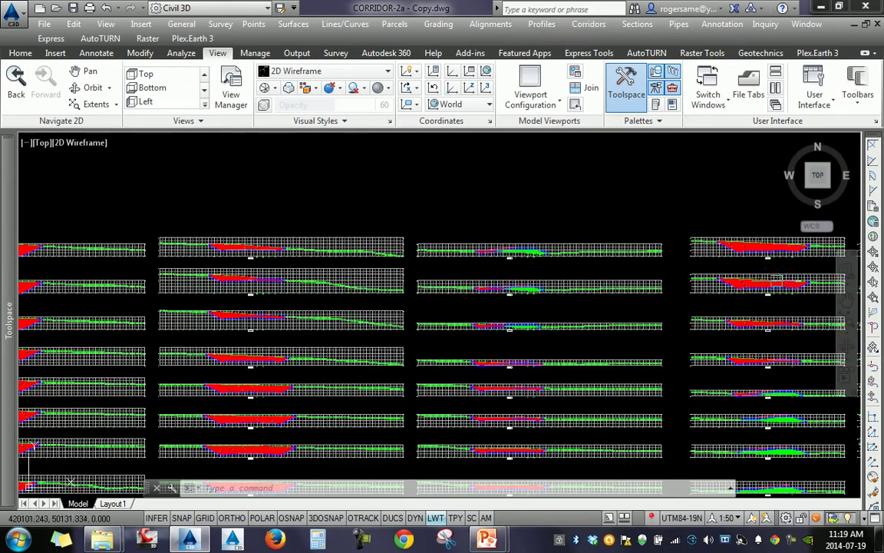
pyautogui.scroll(-1, 640, 334)
pyautogui.scroll(-1, 640, 333)
pyautogui.scroll(4, 704, 381)
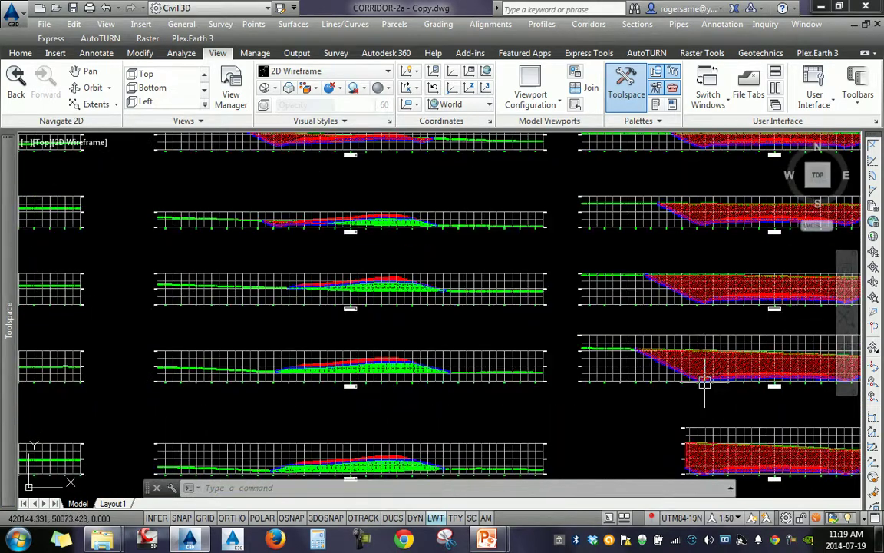
pyautogui.scroll(-1, 704, 381)
pyautogui.scroll(-1, 696, 310)
pyautogui.scroll(-1, 697, 310)
pyautogui.scroll(-3, 700, 313)
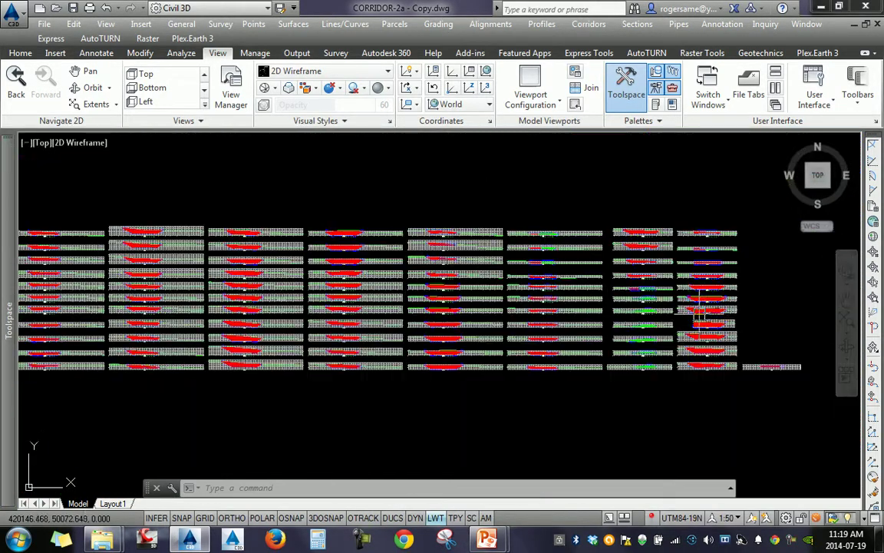
pyautogui.scroll(-1, 700, 322)
pyautogui.scroll(-2, 700, 322)
pyautogui.moveTo(135, 350); pyautogui.dragTo(322, 269, button='middle')
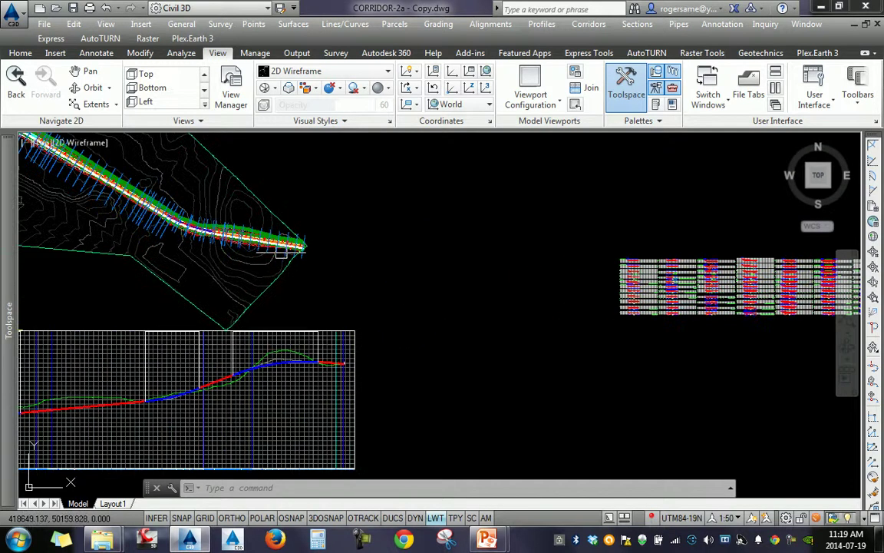
pyautogui.scroll(4, 243, 230)
pyautogui.scroll(-3, 387, 269)
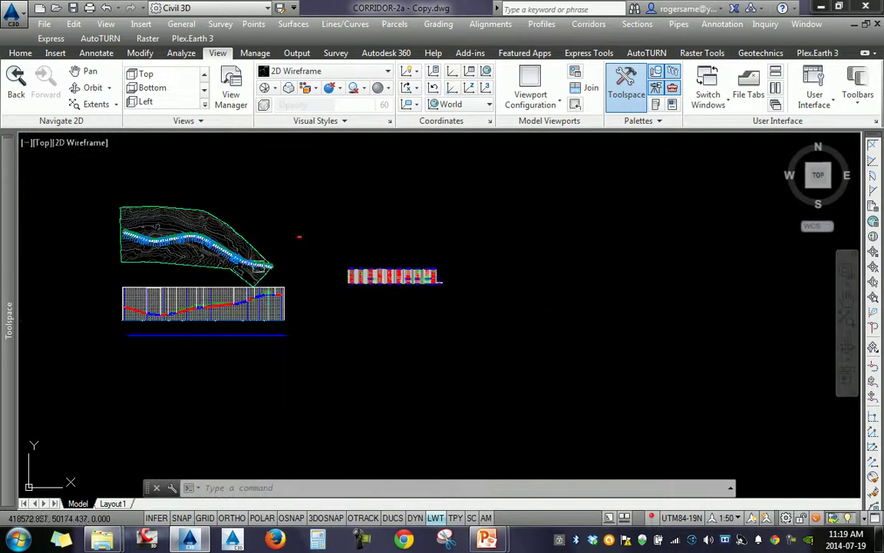
pyautogui.scroll(2, 438, 280)
pyautogui.scroll(3, 436, 277)
pyautogui.scroll(3, 434, 276)
pyautogui.scroll(3, 397, 261)
pyautogui.scroll(5, 337, 267)
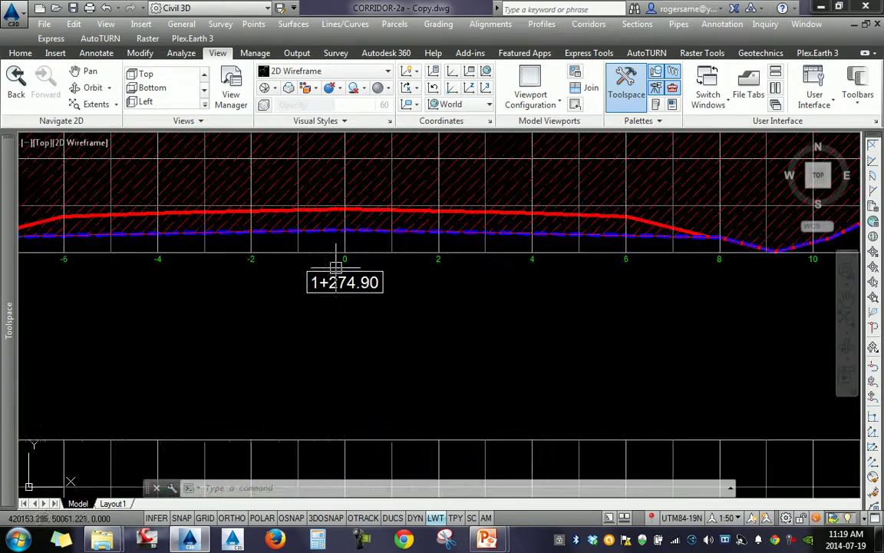
pyautogui.scroll(-3, 387, 305)
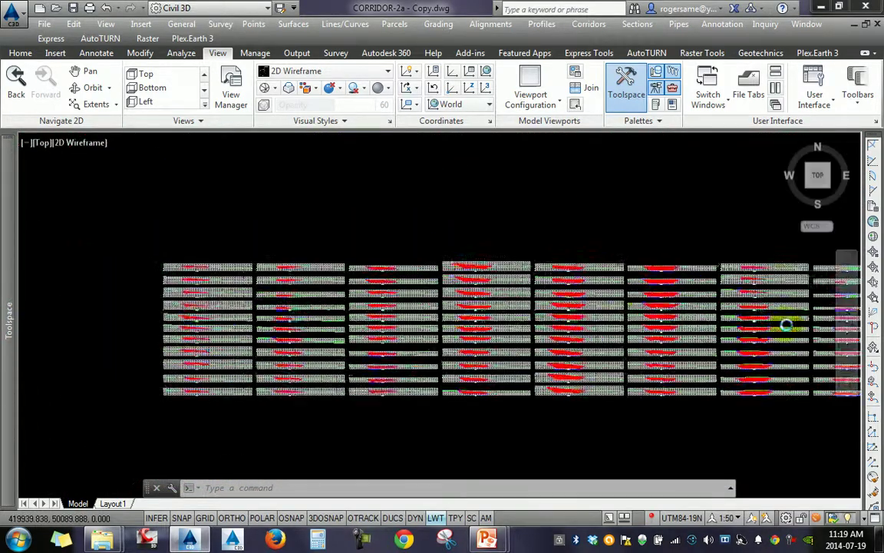
pyautogui.moveTo(189, 310); pyautogui.dragTo(480, 306, button='middle')
pyautogui.scroll(5, 480, 306)
pyautogui.scroll(2, 421, 265)
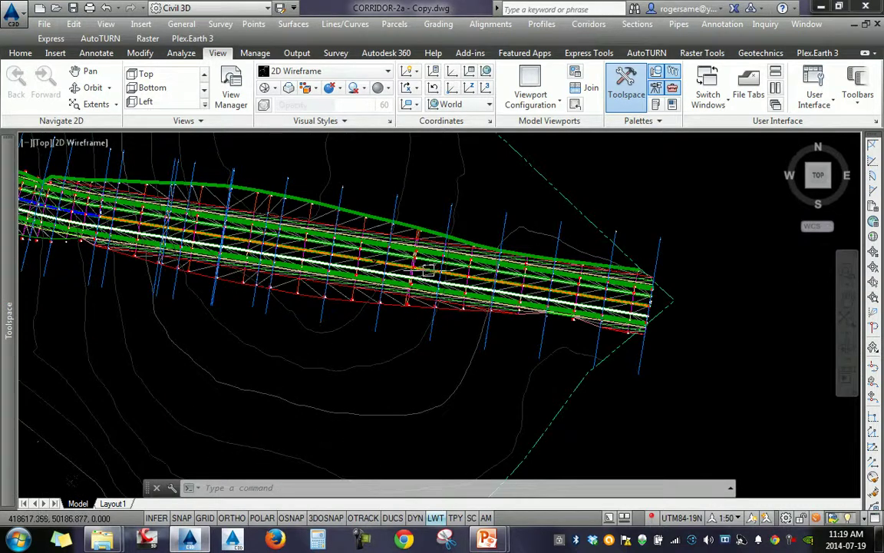
pyautogui.scroll(2, 427, 278)
pyautogui.scroll(4, 460, 273)
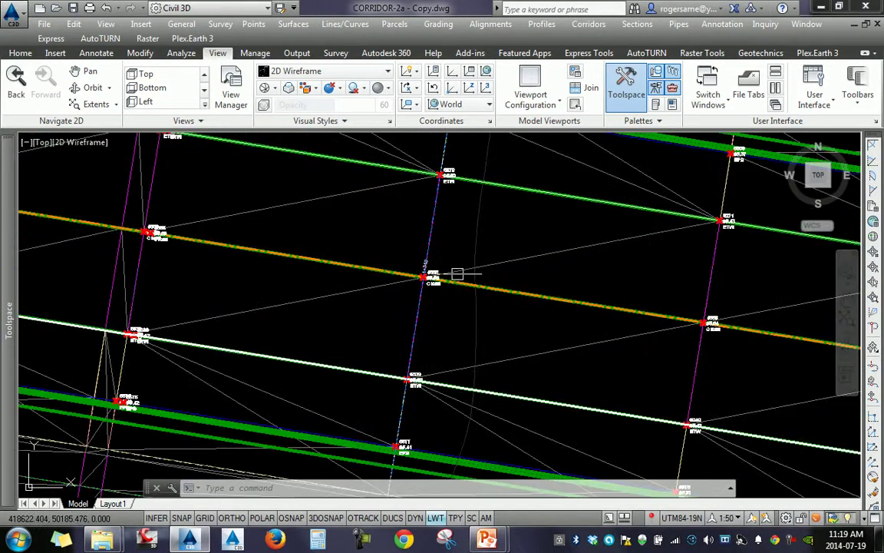
pyautogui.scroll(3, 458, 273)
pyautogui.scroll(-4, 456, 271)
pyautogui.scroll(-2, 427, 277)
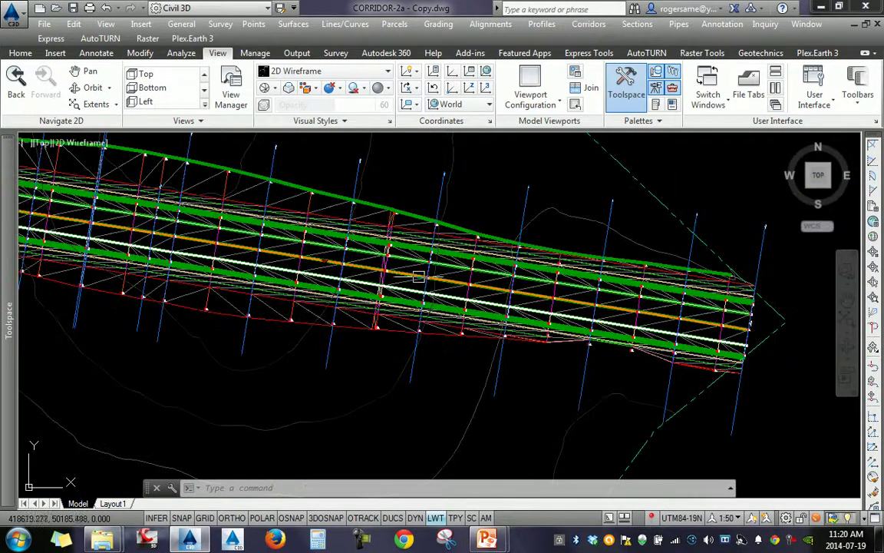
pyautogui.moveTo(292, 234); pyautogui.dragTo(488, 297, button='middle')
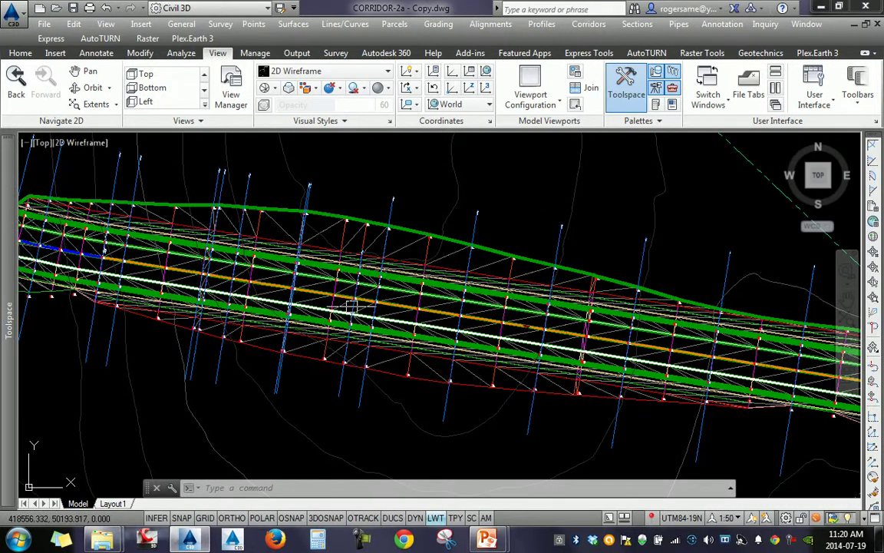
pyautogui.click(353, 305)
pyautogui.click(363, 250)
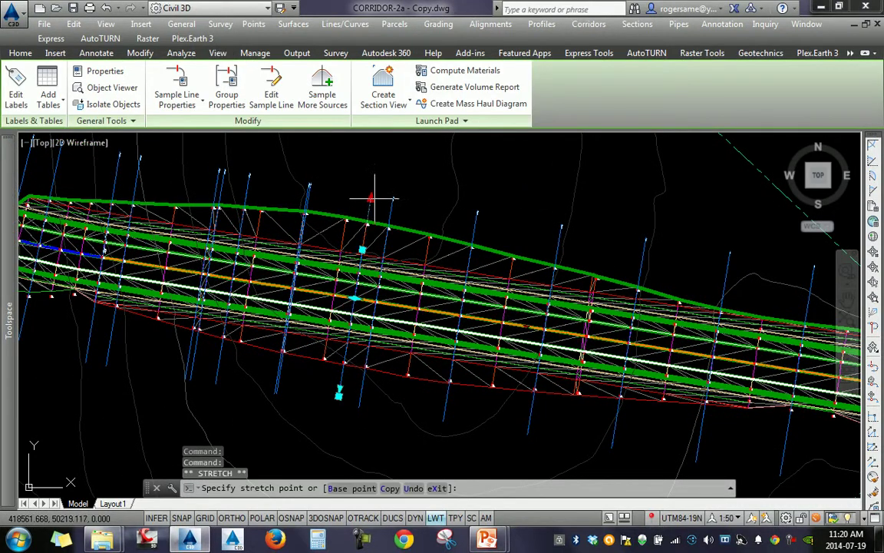
pyautogui.press('Escape')
pyautogui.scroll(-10, 419, 214)
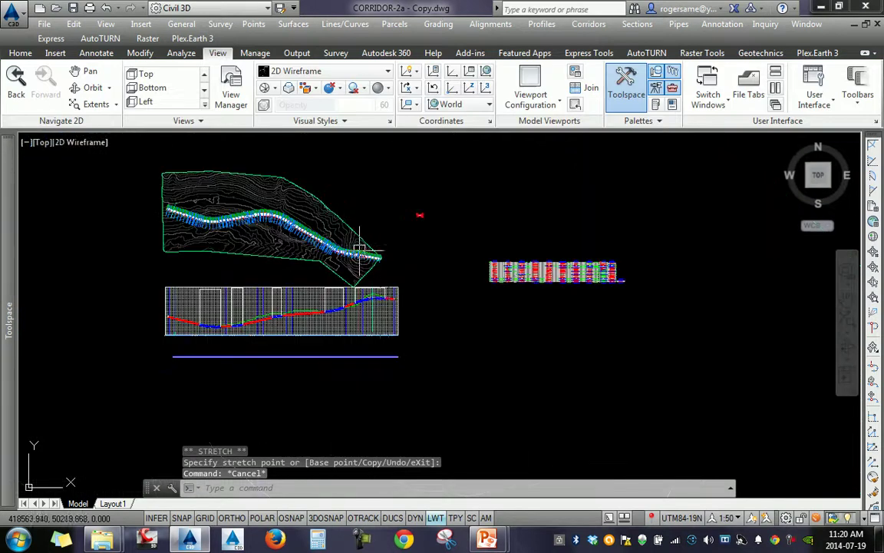
pyautogui.scroll(4, 587, 282)
pyautogui.scroll(4, 663, 269)
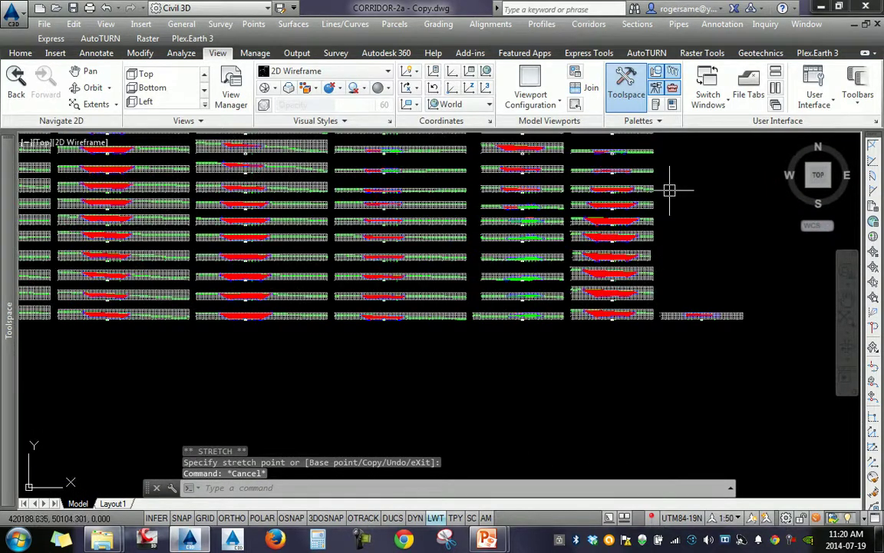
pyautogui.moveTo(669, 190); pyautogui.dragTo(647, 300, button='middle')
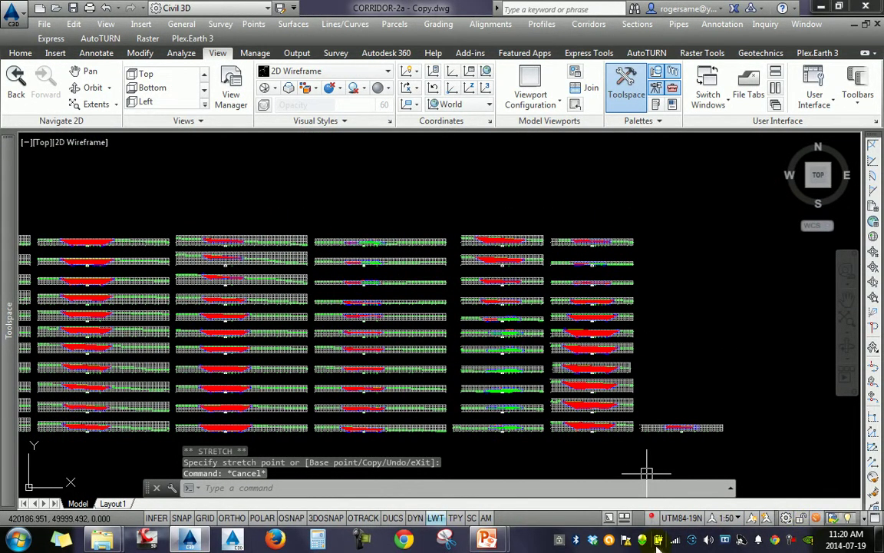